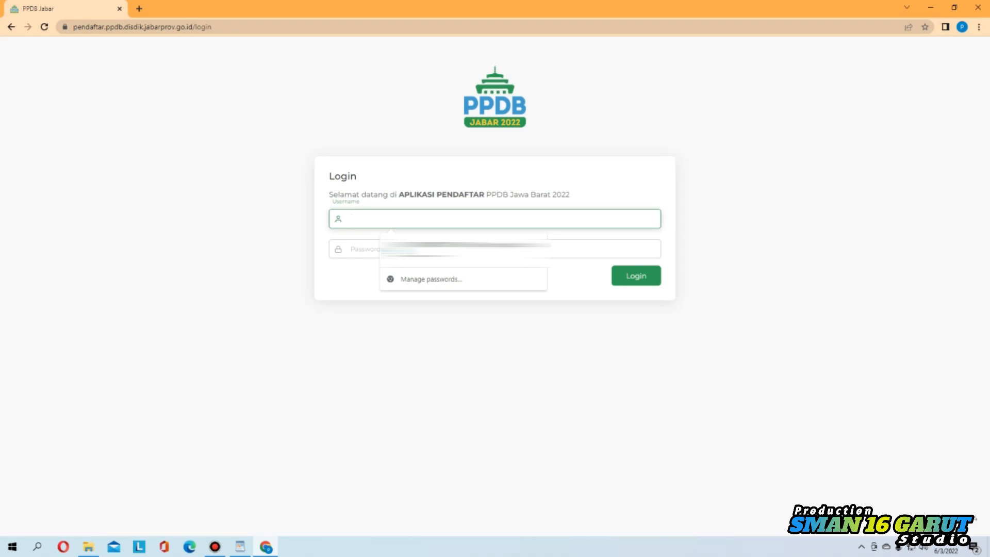
# Log in with the saved account credentials and decline Chrome's offer to save the password
pyautogui.click(418, 252)
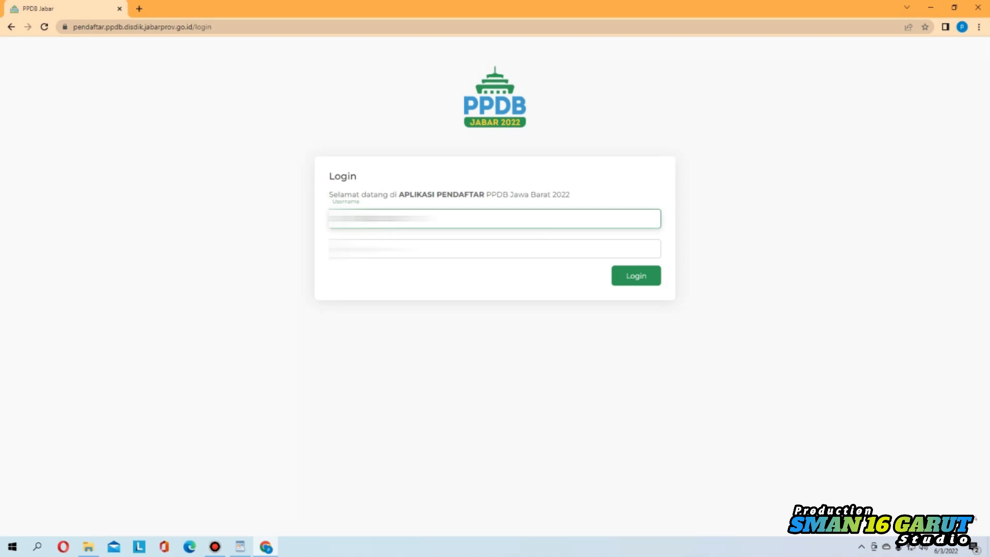
pyautogui.click(371, 249)
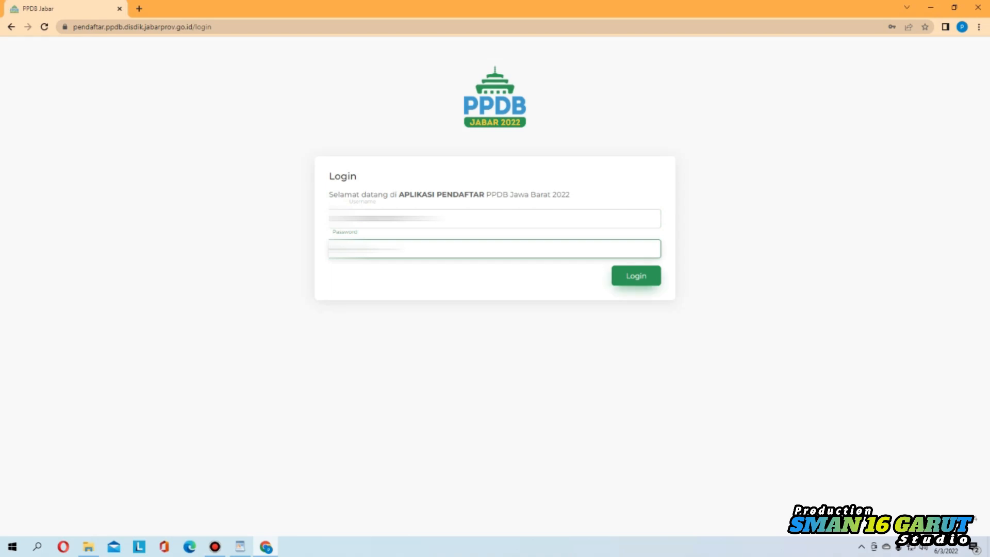
pyautogui.press('Return')
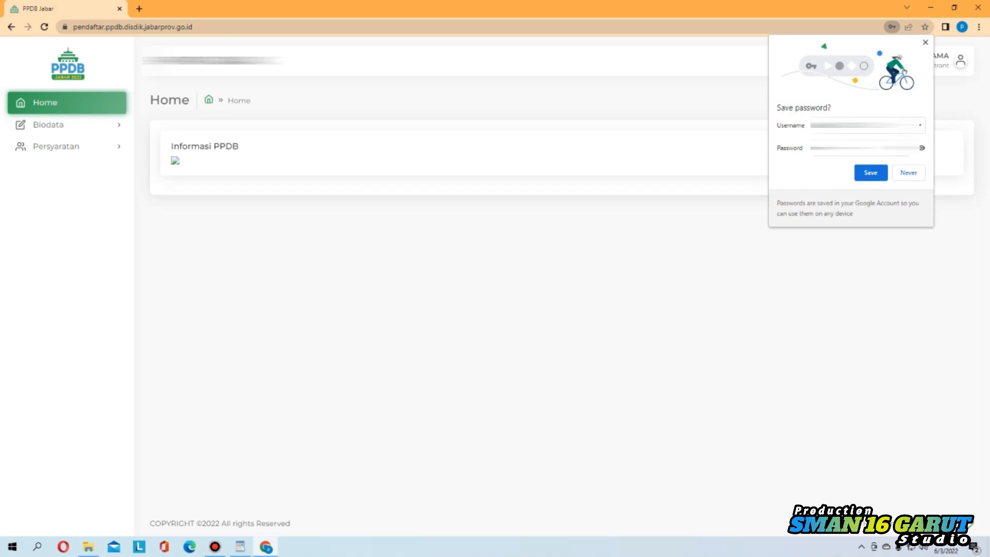
pyautogui.press('Escape')
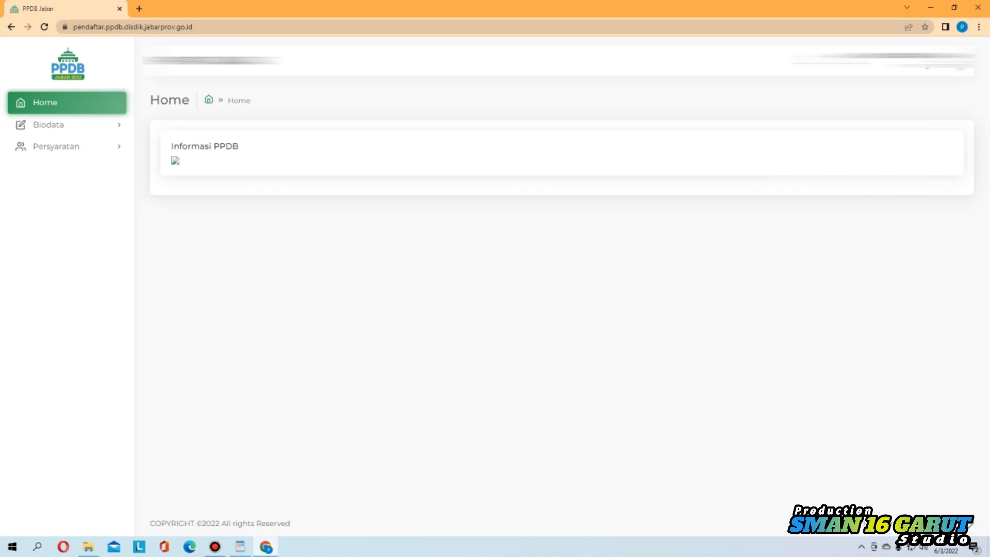
pyautogui.click(50, 125)
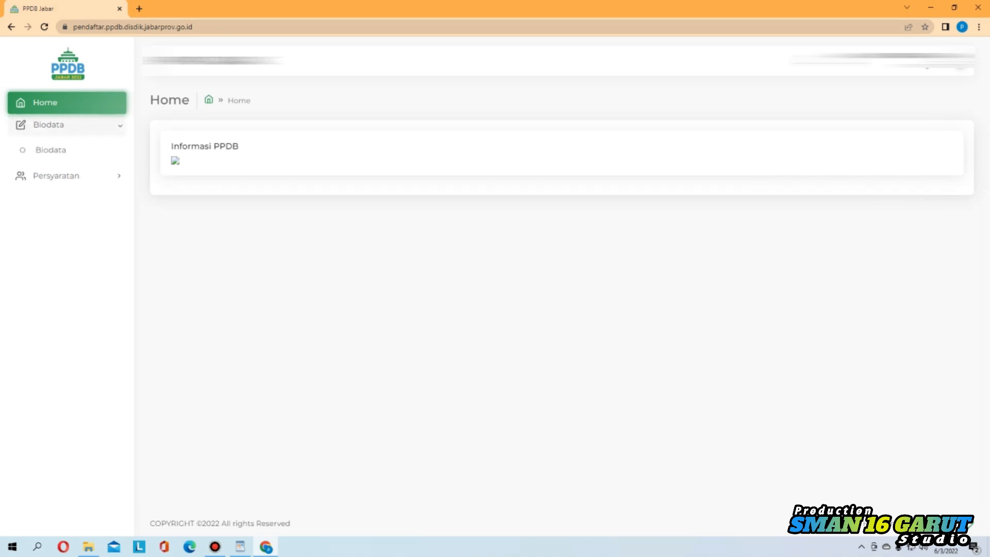
# Open the Lihat Data Biodata form and scroll through the applicant's details
pyautogui.click(49, 149)
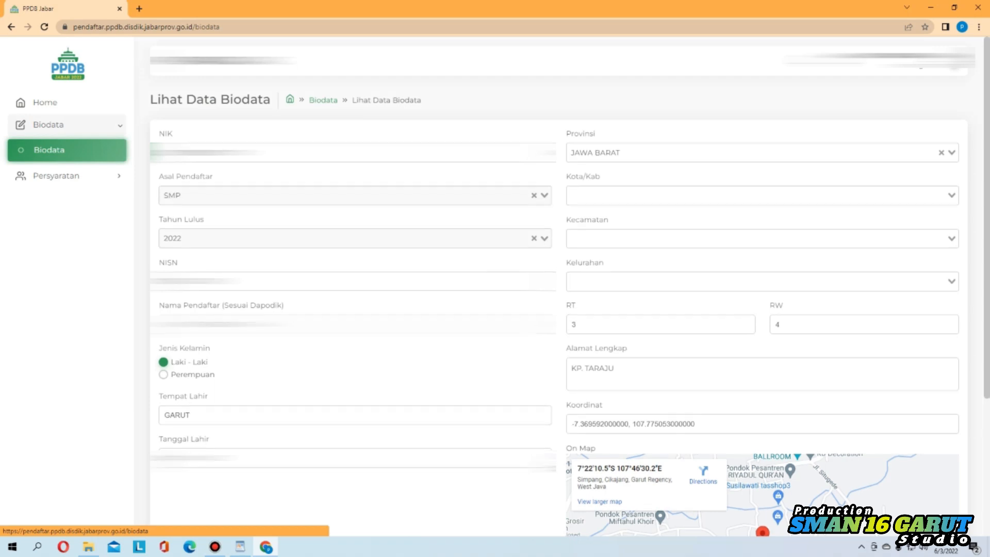
pyautogui.scroll(-4, 559, 306)
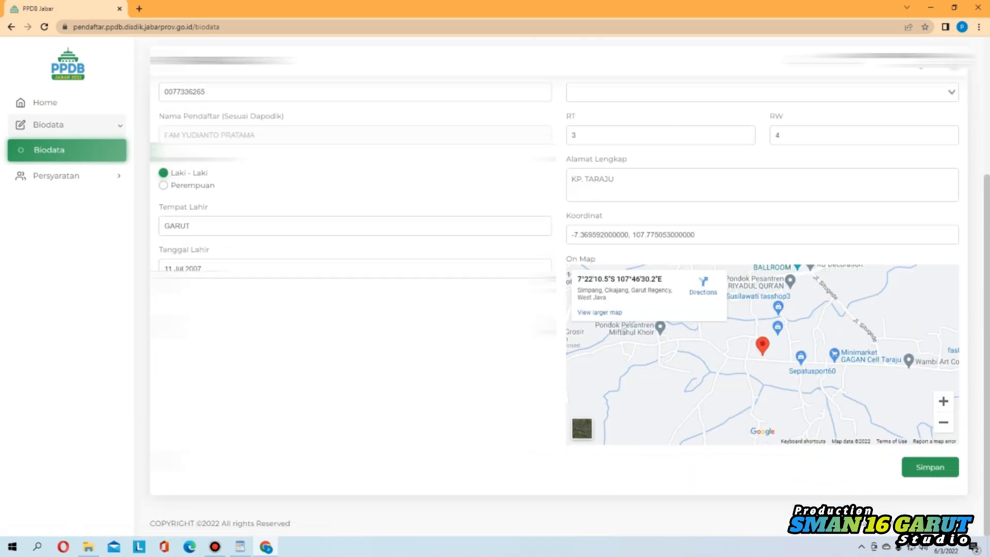
pyautogui.scroll(4, 560, 306)
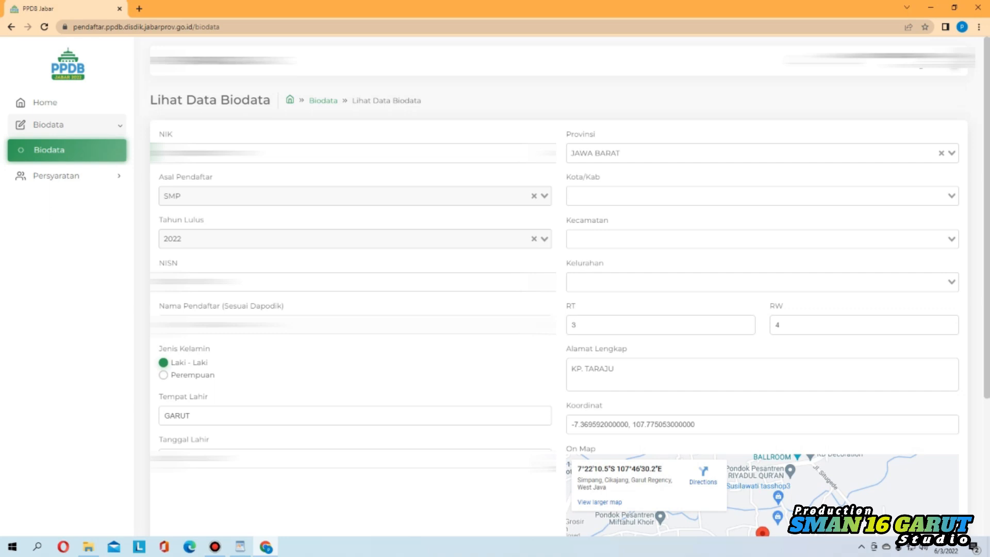
pyautogui.click(571, 196)
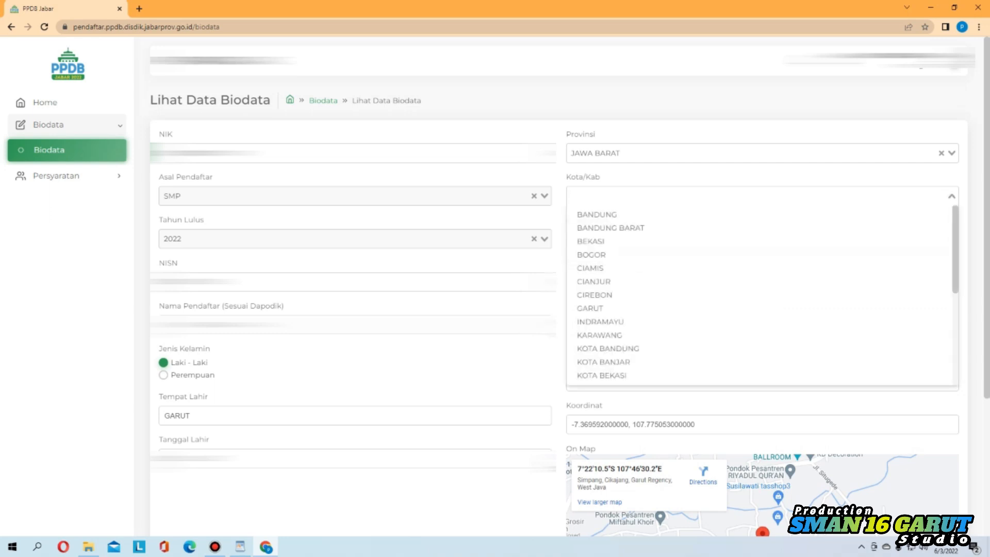
# Set the address to Kota/Kab GARUT, Kecamatan CIKAJANG and Kelurahan SIMPANG
pyautogui.press('Down')
pyautogui.press('Down')
pyautogui.press('Down')
pyautogui.press('Down')
pyautogui.press('Down')
pyautogui.press('Down')
pyautogui.press('Down')
pyautogui.press('Down')
pyautogui.press('Return')
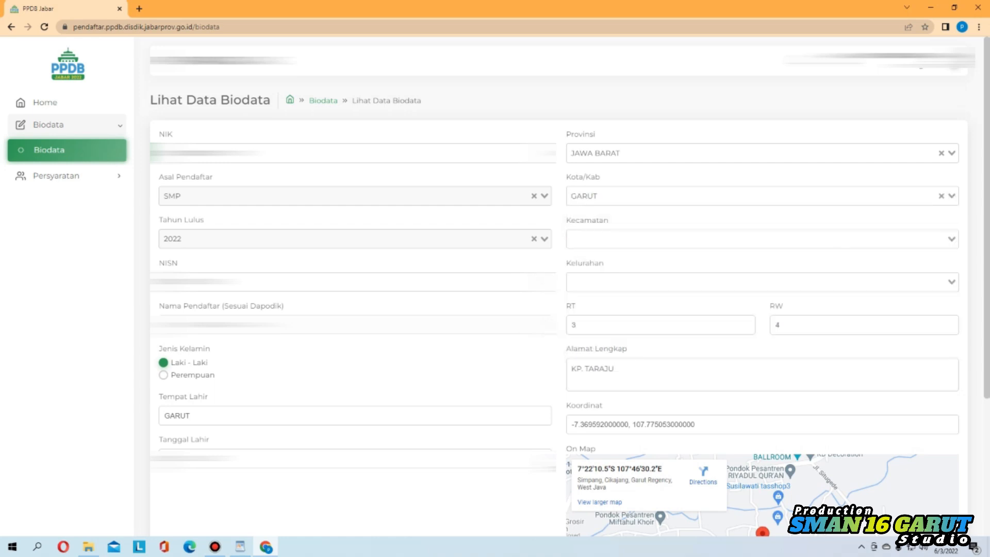
pyautogui.click(758, 238)
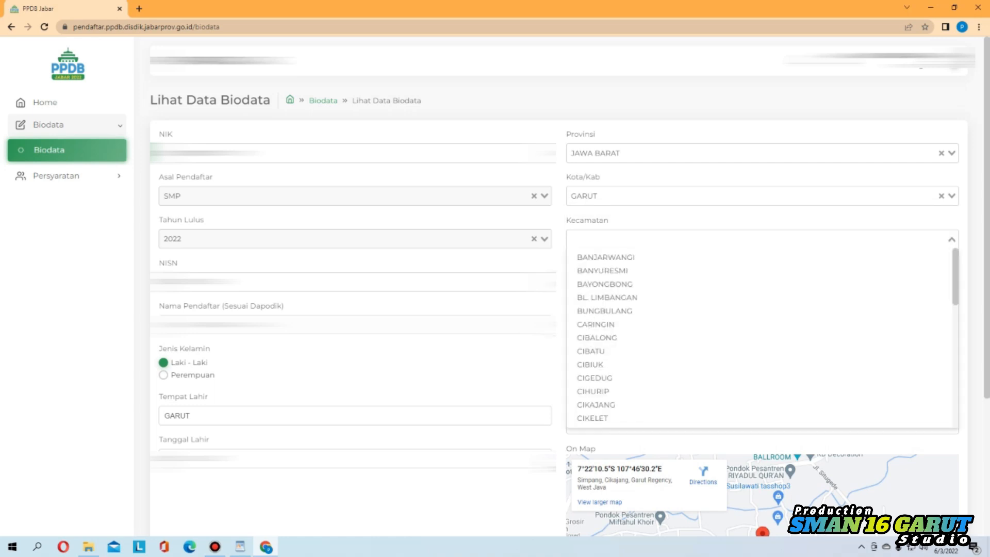
pyautogui.press('Down')
pyautogui.press('Down')
pyautogui.press('Down')
pyautogui.press('Down')
pyautogui.press('Down')
pyautogui.press('Down')
pyautogui.press('Down')
pyautogui.press('Down')
pyautogui.press('Down')
pyautogui.press('Down')
pyautogui.press('Down')
pyautogui.press('Down')
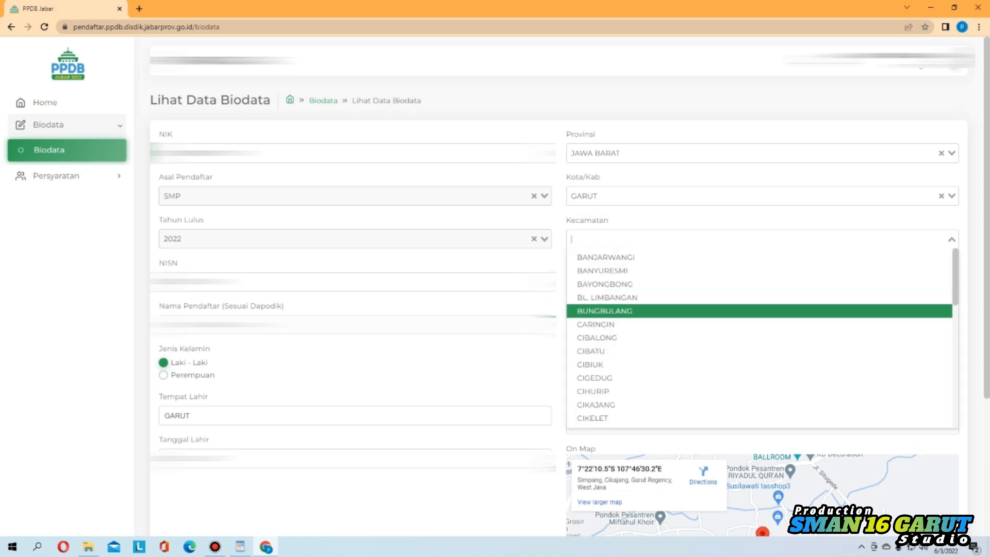
pyautogui.press('Return')
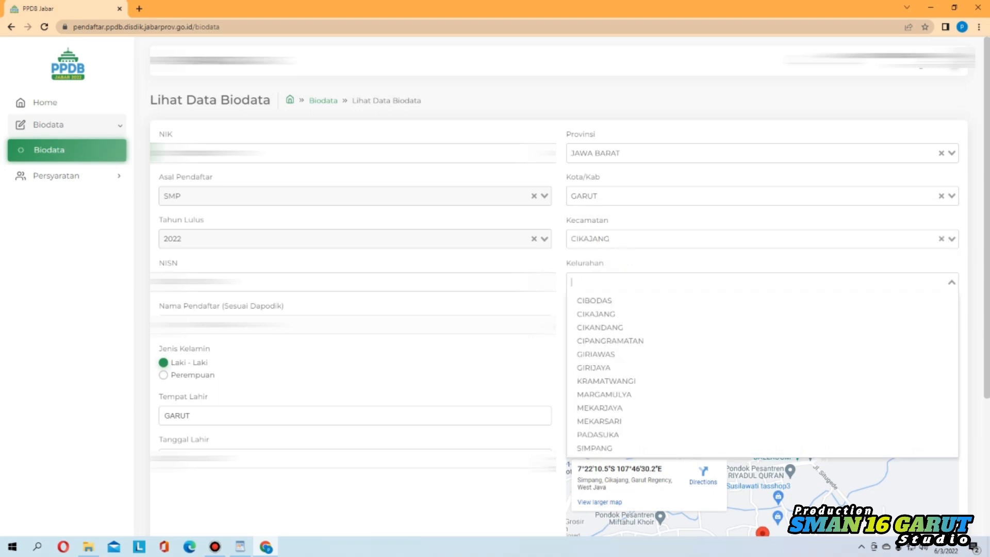
pyautogui.write('SIMPANG')
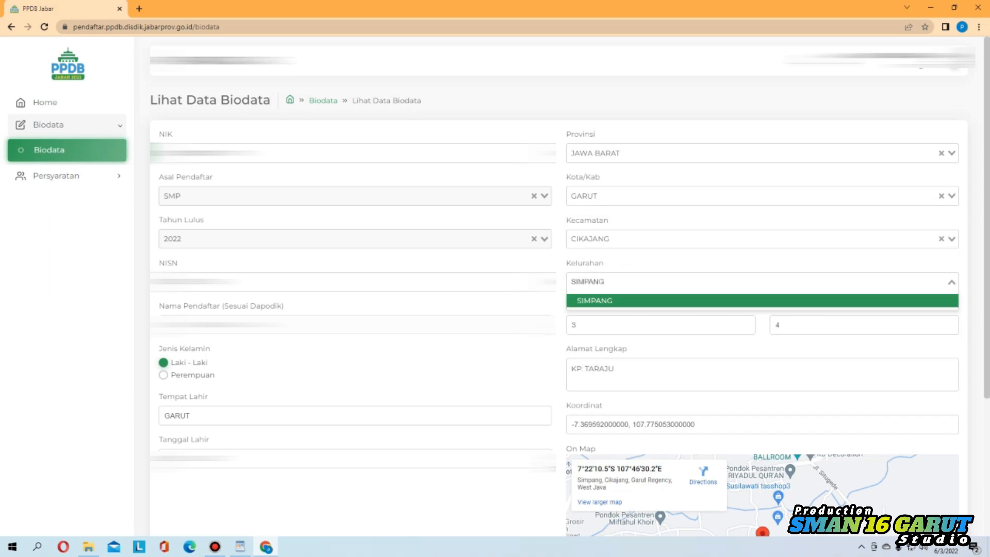
pyautogui.press('Return')
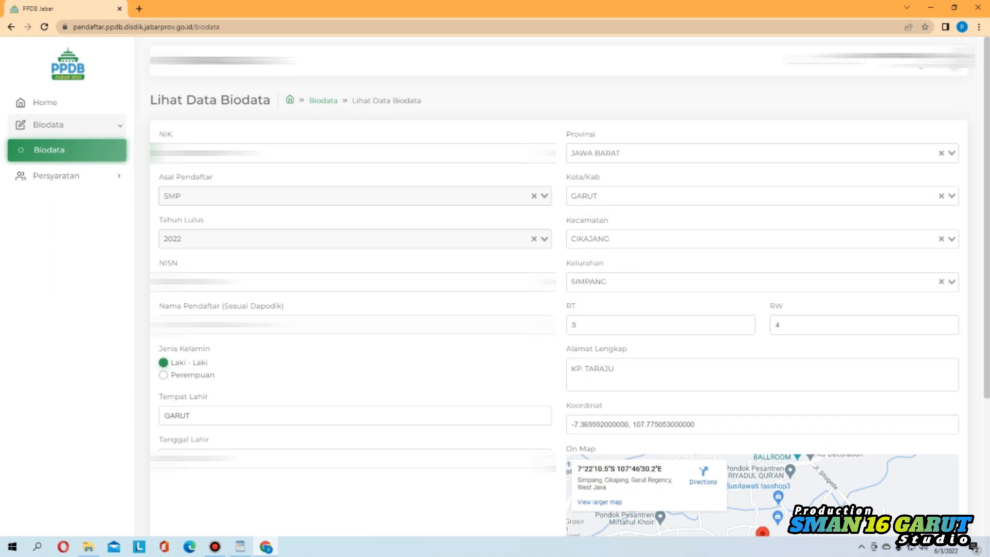
# Scroll down to the home location map and switch it to satellite view
pyautogui.scroll(-1, 558, 289)
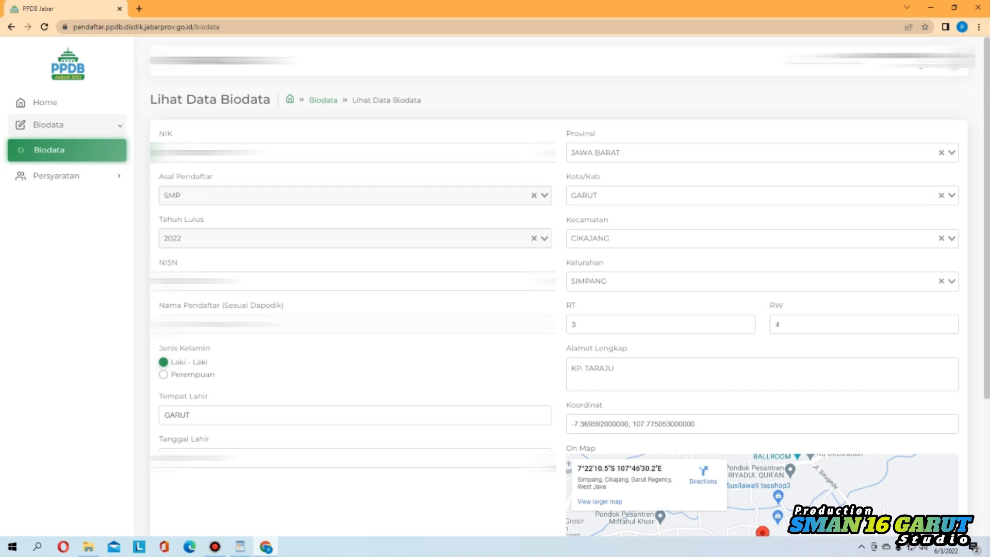
pyautogui.scroll(-2, 558, 289)
pyautogui.scroll(-2, 559, 289)
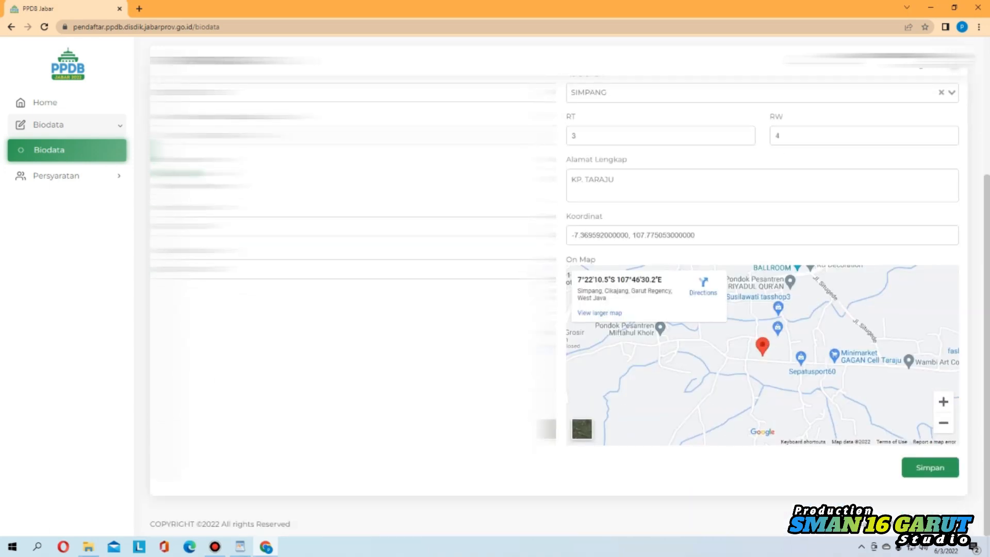
pyautogui.scroll(4, 558, 289)
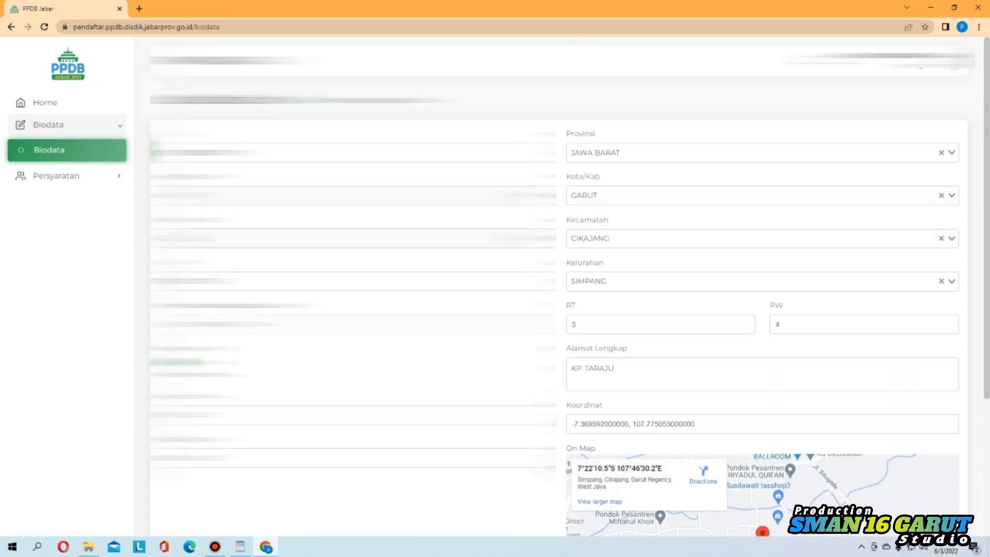
pyautogui.scroll(-3, 559, 289)
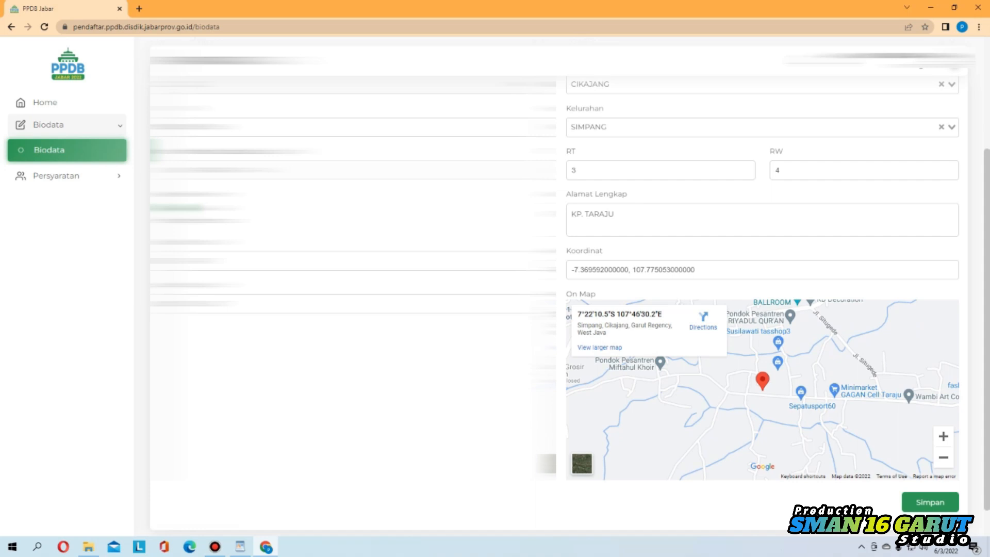
pyautogui.click(582, 464)
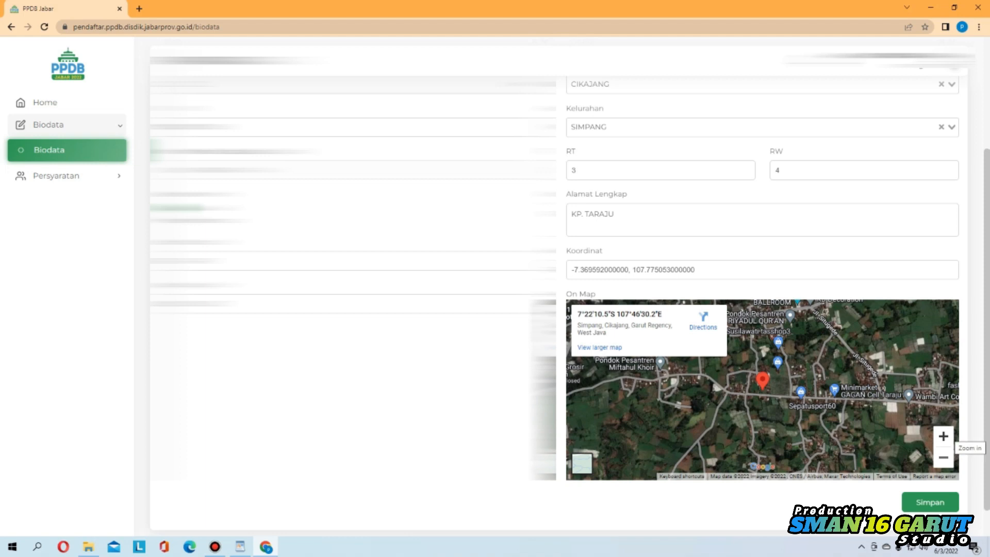
# Zoom the satellite map twice onto the home marker, recentre it, and save the biodata
pyautogui.click(943, 436)
pyautogui.click(943, 437)
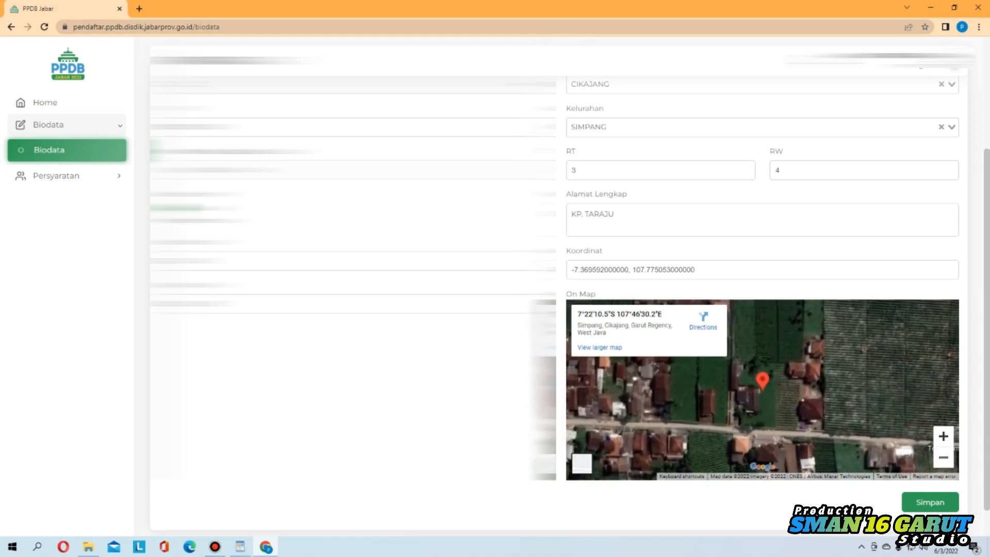
pyautogui.moveTo(748, 402)
pyautogui.mouseDown()
pyautogui.moveTo(774, 378)
pyautogui.moveTo(909, 353)
pyautogui.moveTo(900, 400)
pyautogui.moveTo(697, 387)
pyautogui.moveTo(744, 349)
pyautogui.moveTo(792, 346)
pyautogui.moveTo(679, 372)
pyautogui.mouseUp()
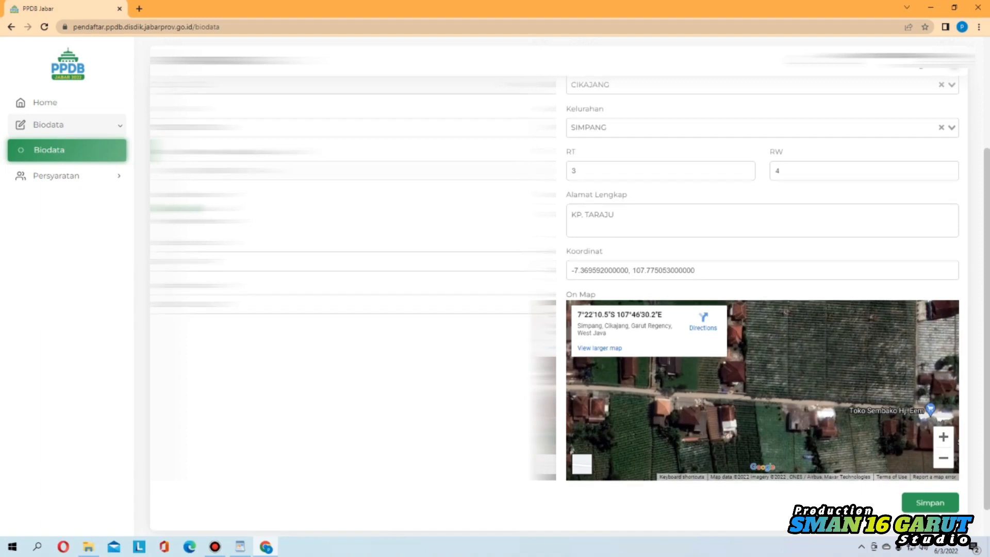
pyautogui.scroll(3, 569, 304)
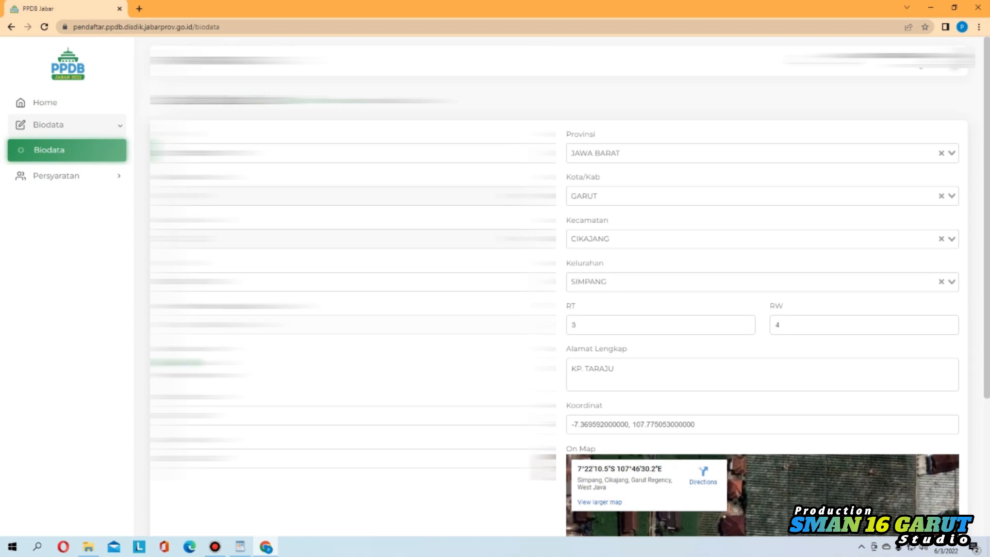
pyautogui.scroll(-4, 762, 356)
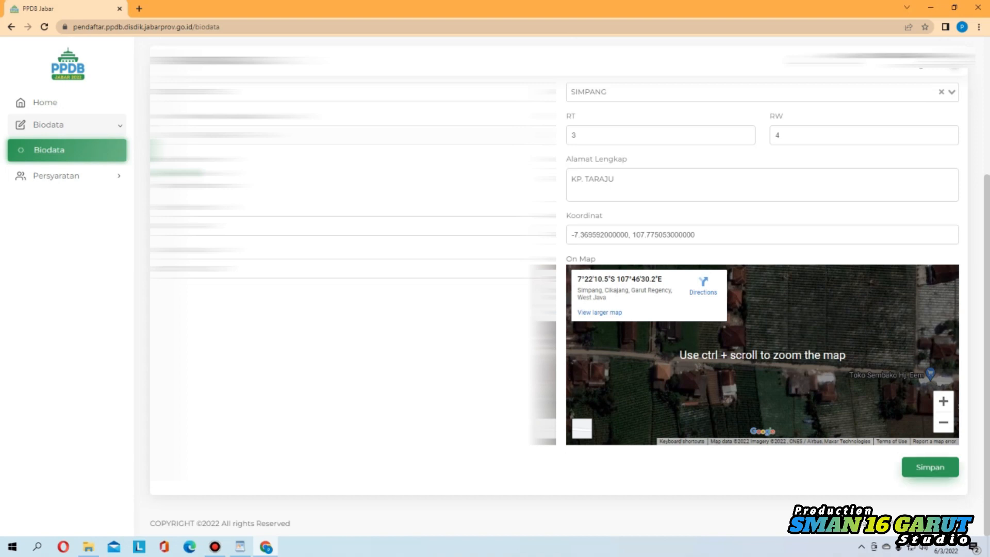
pyautogui.click(930, 467)
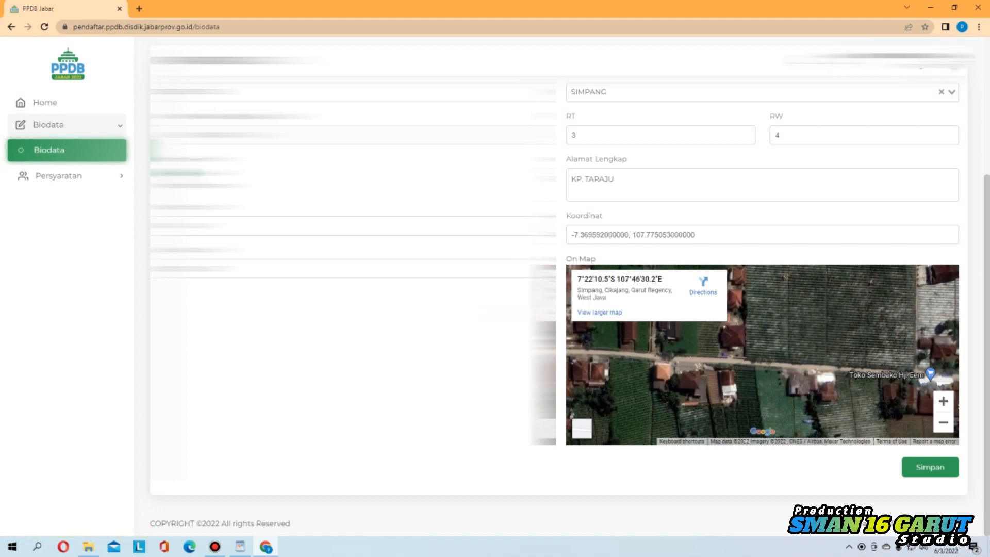
pyautogui.click(59, 176)
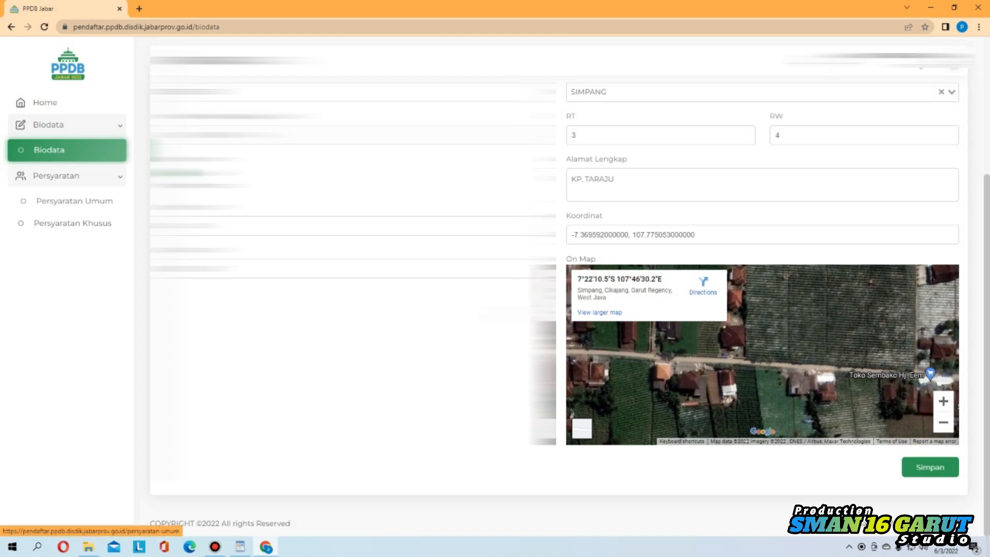
# Open Persyaratan Umum and start choosing a file for the Akta Kelahiran upload
pyautogui.click(74, 200)
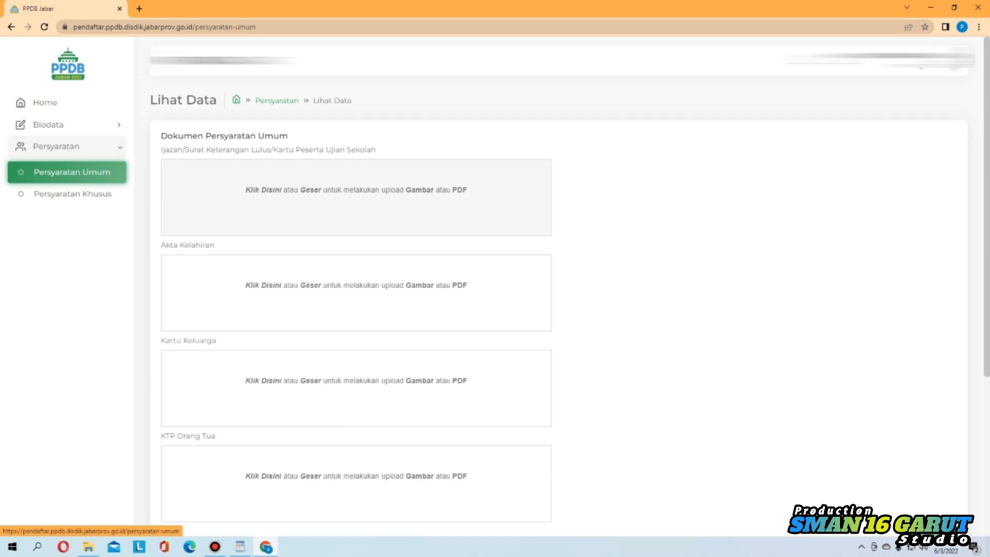
pyautogui.scroll(-2, 355, 196)
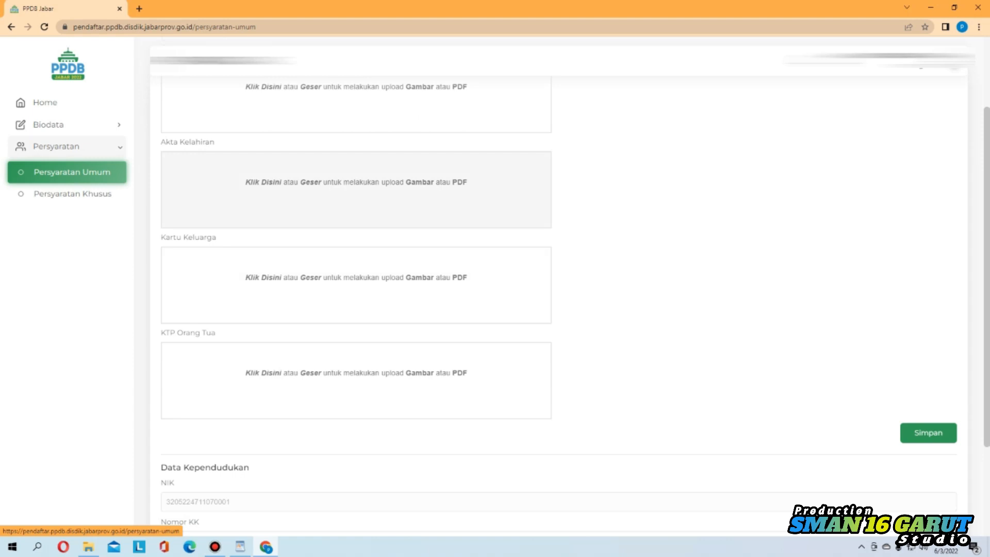
pyautogui.click(356, 189)
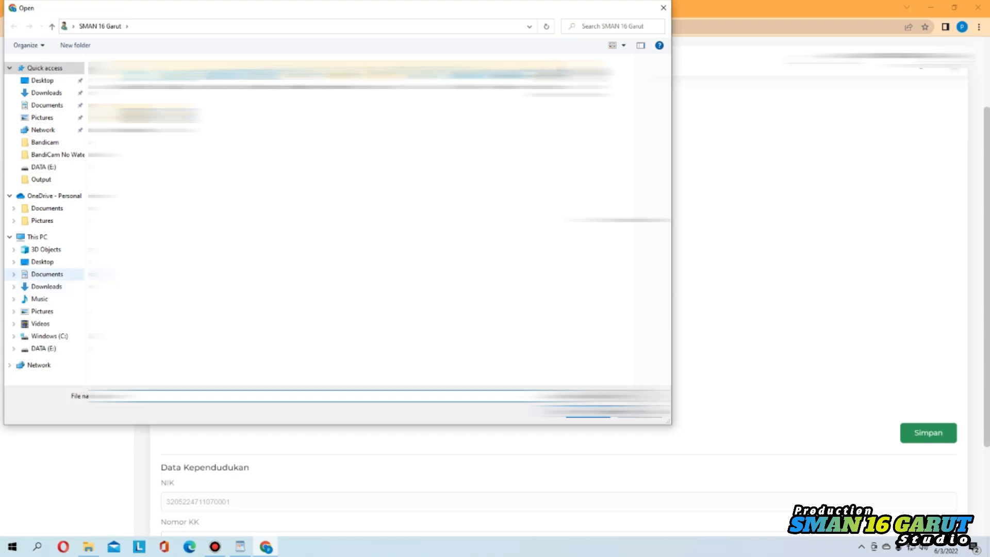
# Upload the birth certificate image from This PC > Documents as Akta Kelahiran
pyautogui.click(46, 274)
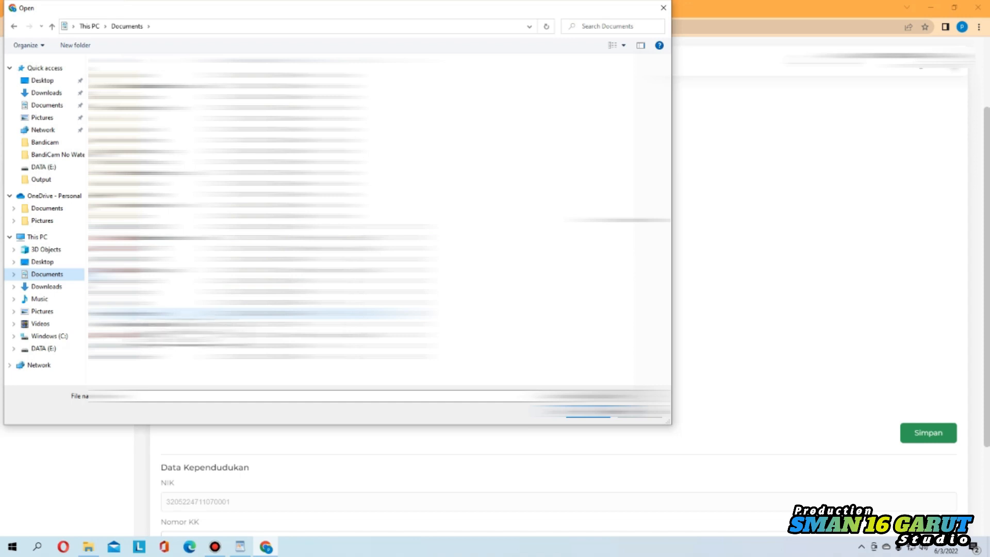
pyautogui.doubleClick(206, 314)
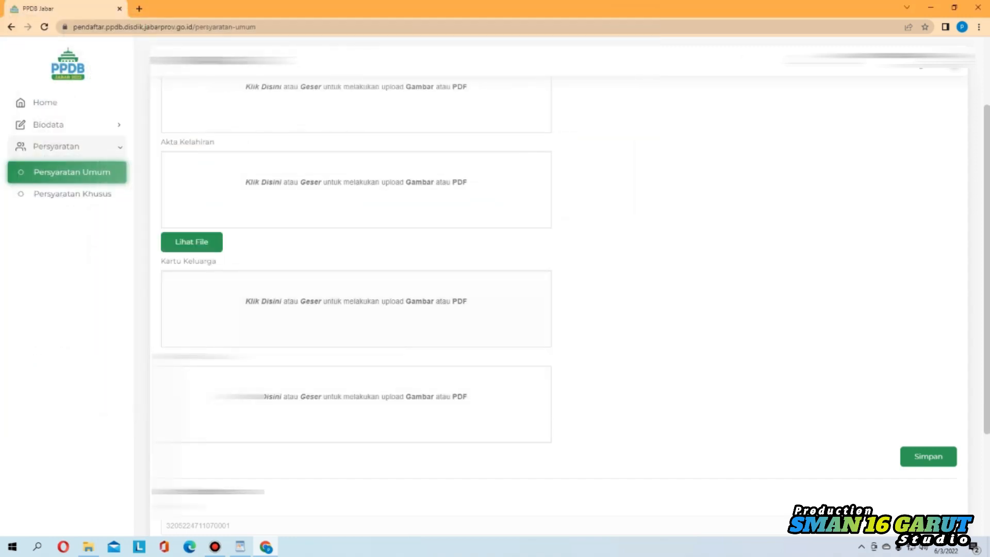
# Enter the 16-digit family card number in Nomor KK and run Cek Data
pyautogui.scroll(-2, 356, 304)
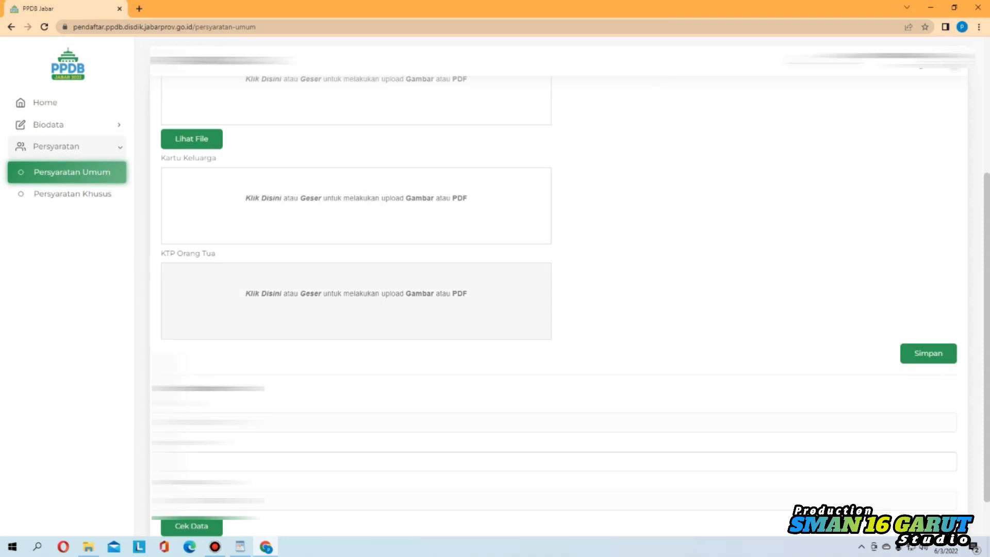
pyautogui.scroll(-1, 356, 304)
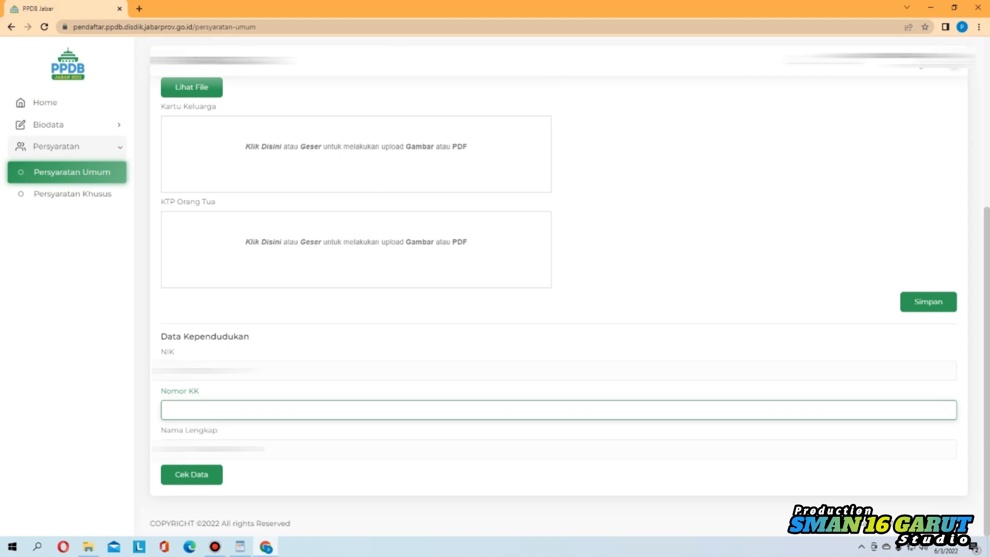
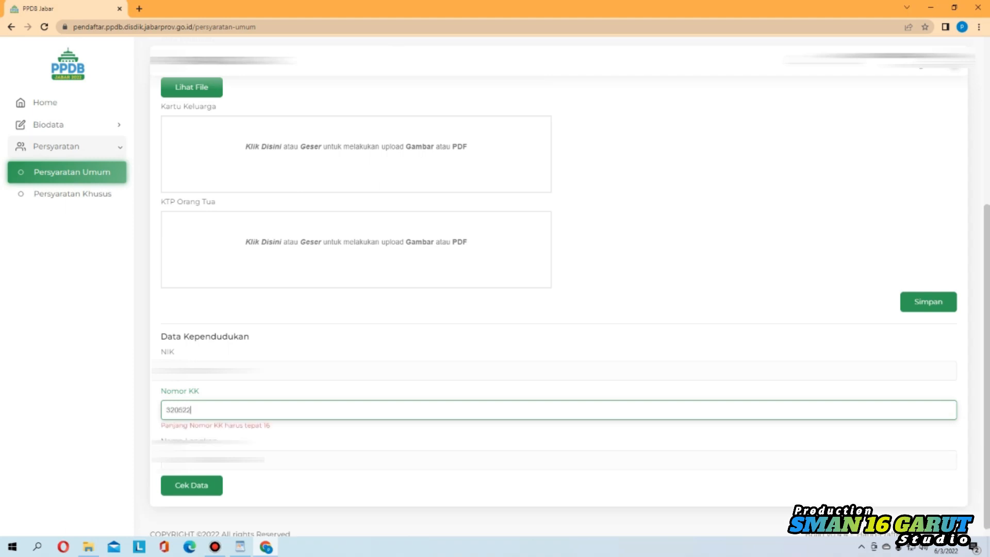
pyautogui.click(192, 475)
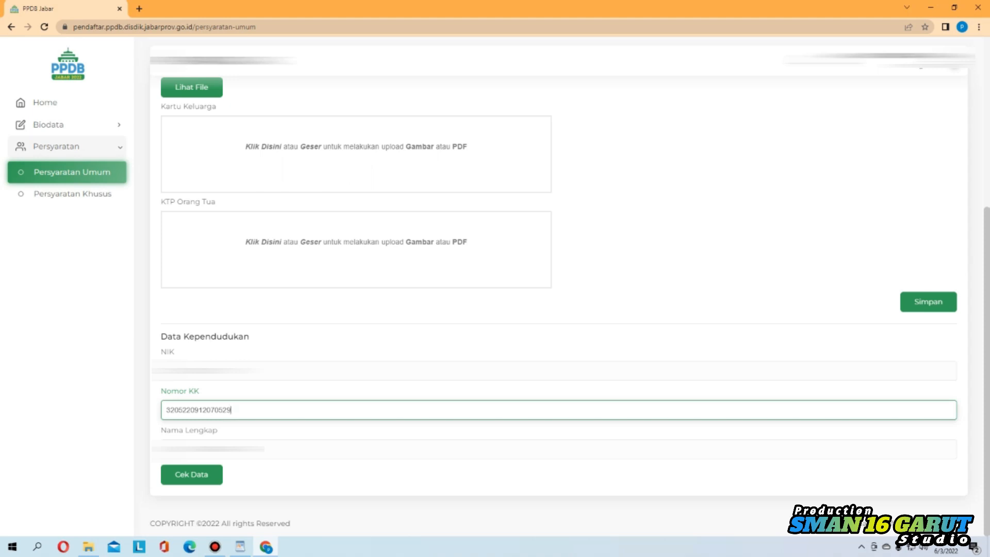
pyautogui.scroll(5, 351, 498)
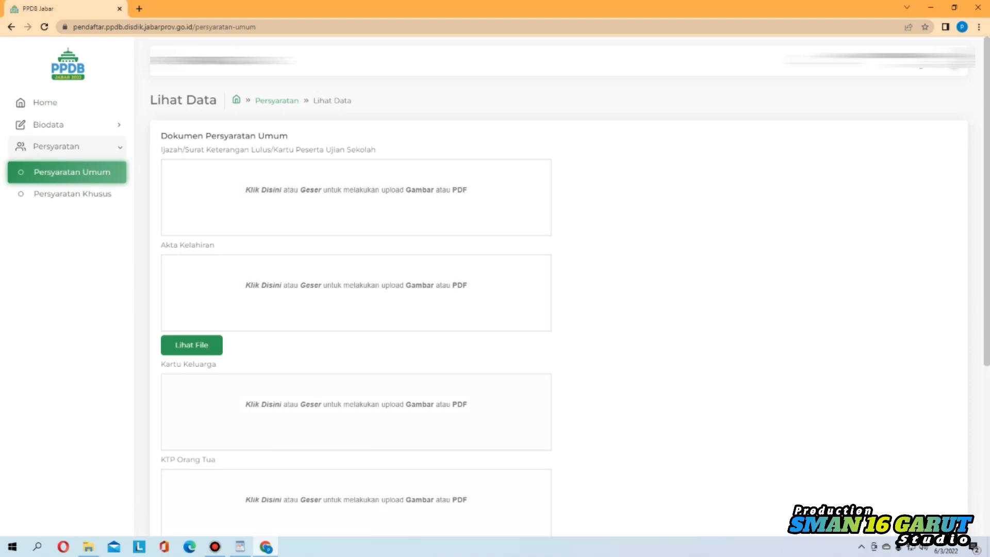
# Submit the Persyaratan Umum form for validation, then go to the Persyaratan Khusus page
pyautogui.scroll(-5, 560, 286)
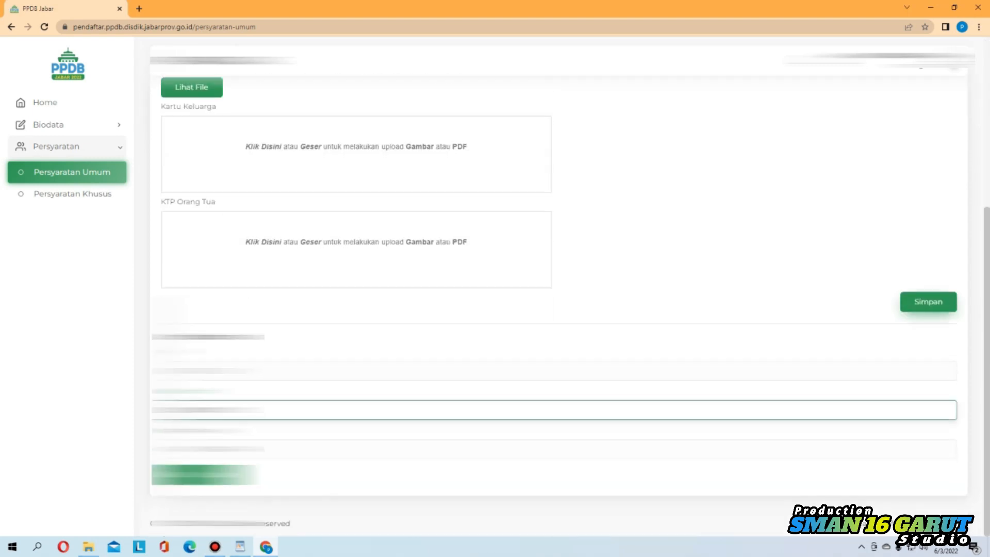
pyautogui.press('Return')
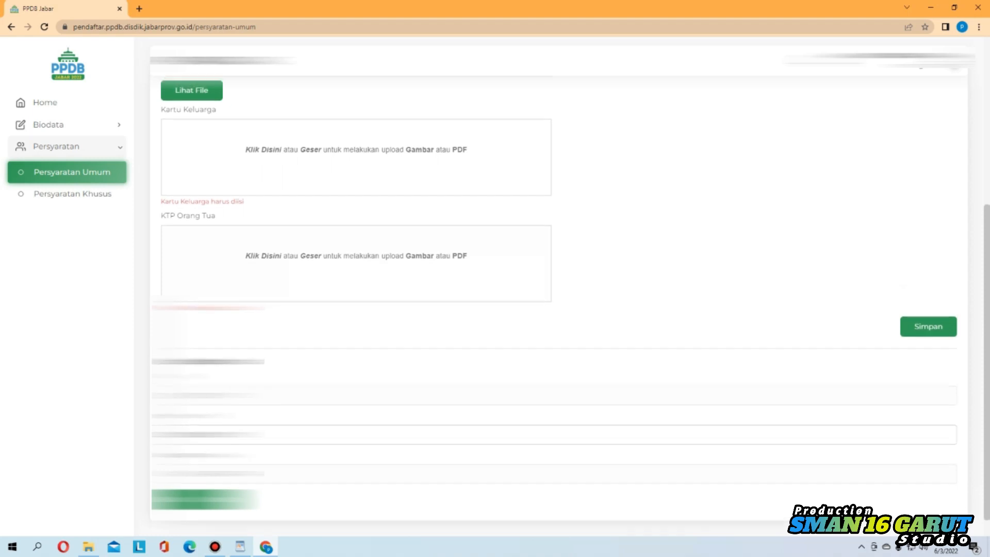
pyautogui.scroll(5, 559, 286)
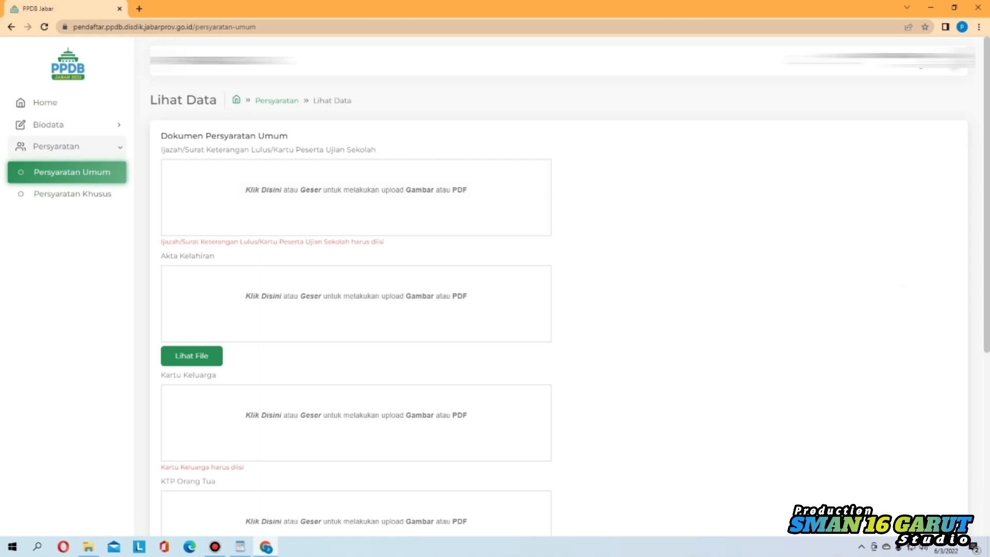
pyautogui.scroll(-3, 558, 289)
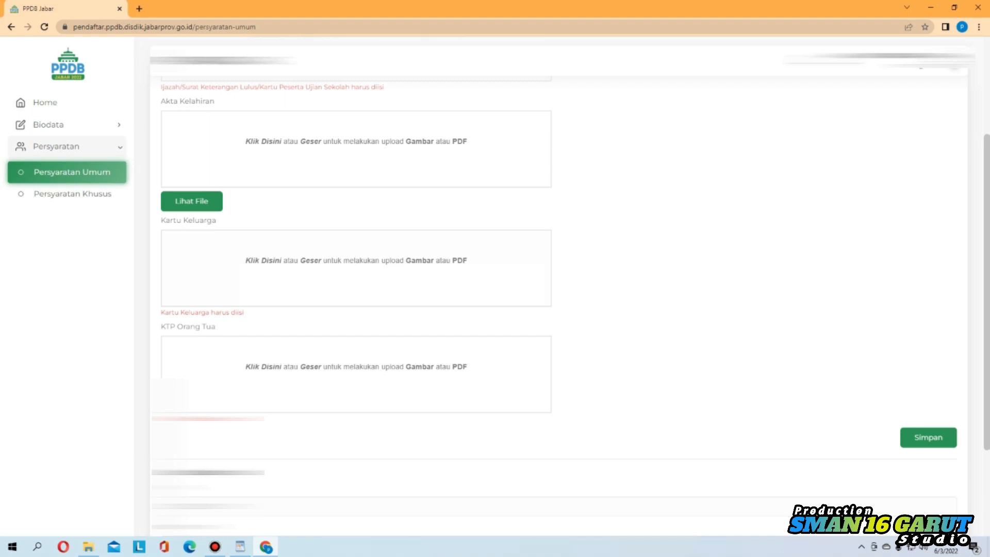
pyautogui.scroll(-2, 559, 288)
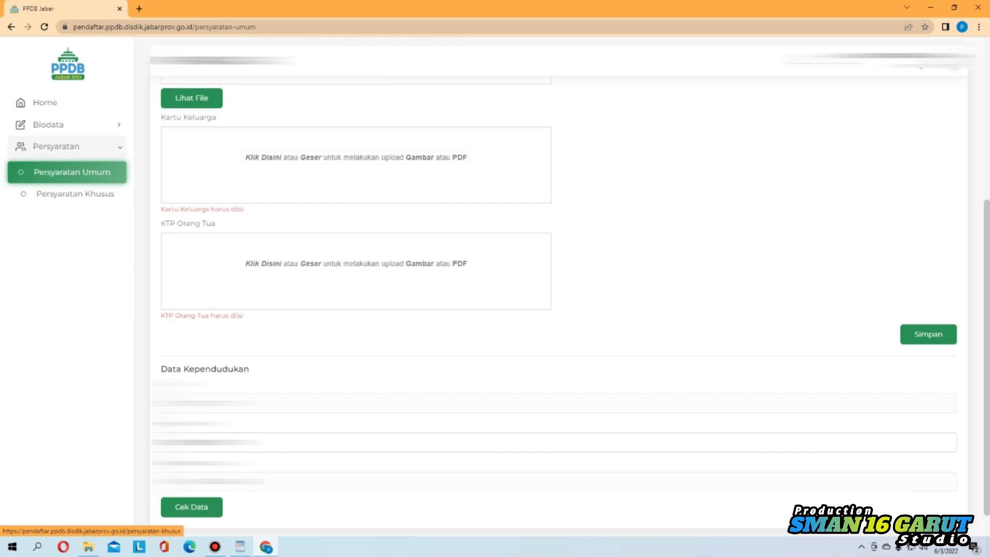
pyautogui.click(75, 194)
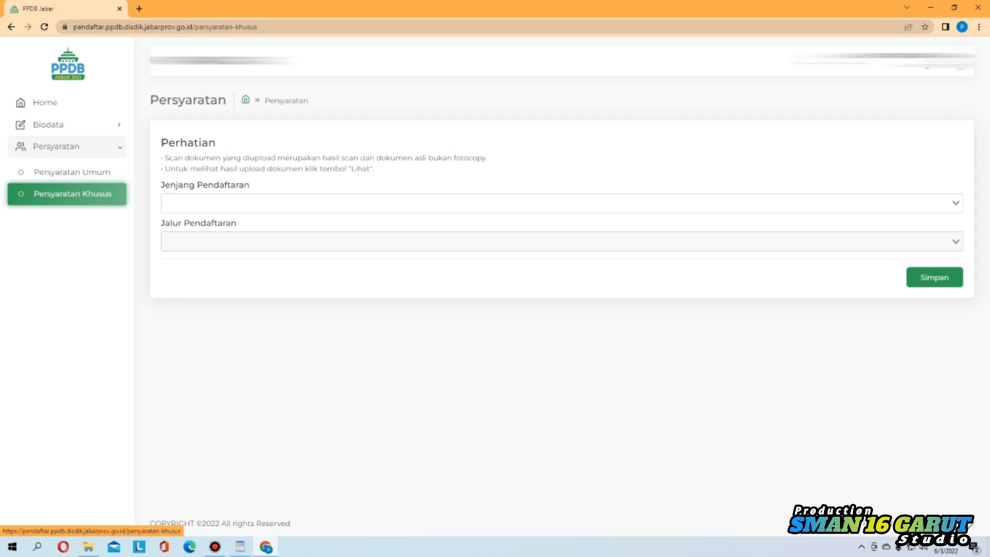
# Choose SMA as Jenjang Pendaftaran and bring up the Jalur Pendaftaran options
pyautogui.click(561, 204)
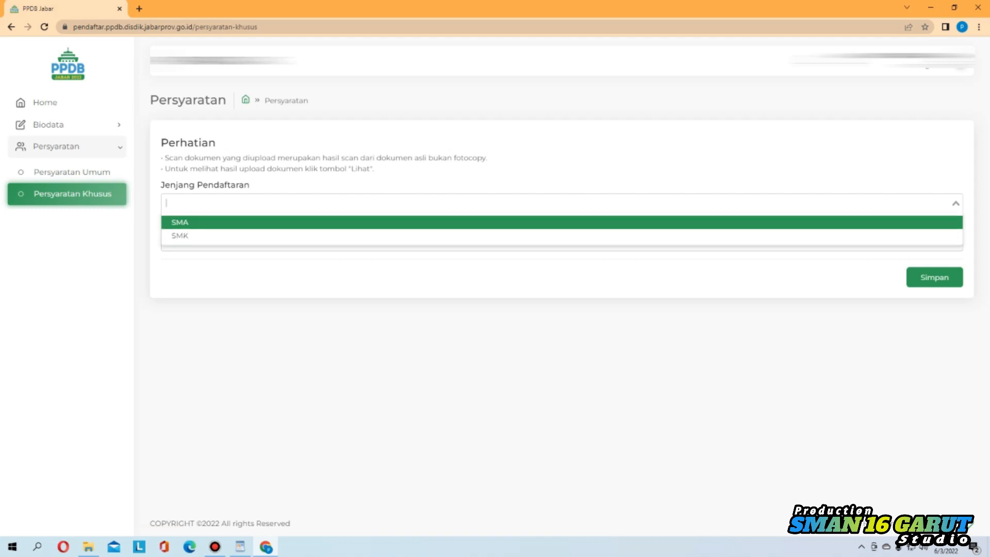
pyautogui.click(191, 223)
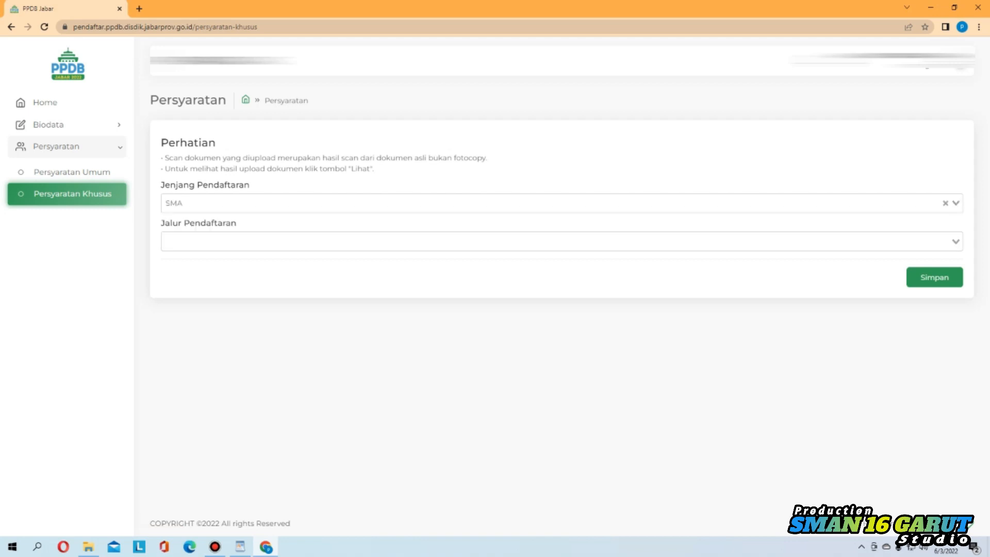
pyautogui.click(206, 241)
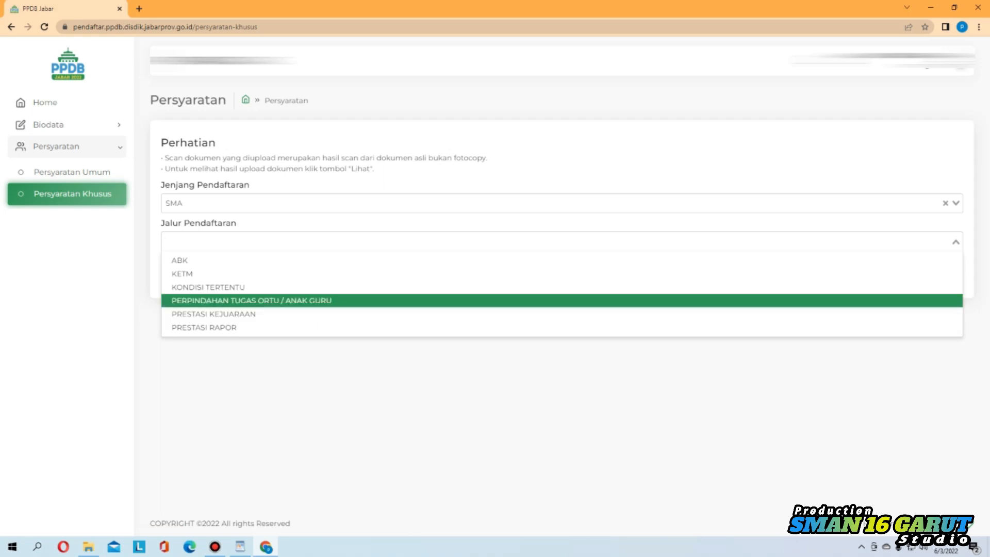
# Select KETM as Jalur Pendaftaran and review its DTKS and Non-DTKS verification fields
pyautogui.press('Down')
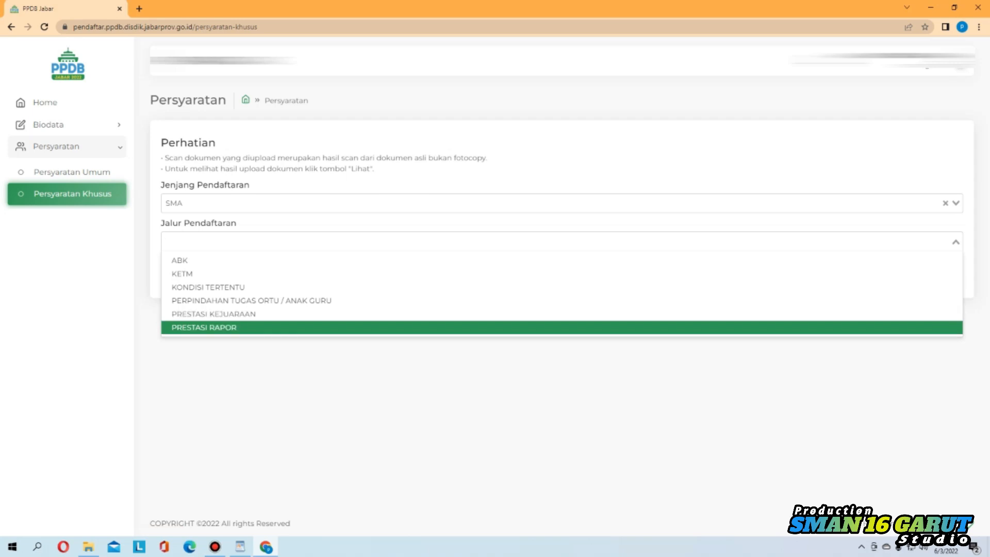
pyautogui.press('Up')
pyautogui.press('Up')
pyautogui.press('Up')
pyautogui.press('Up')
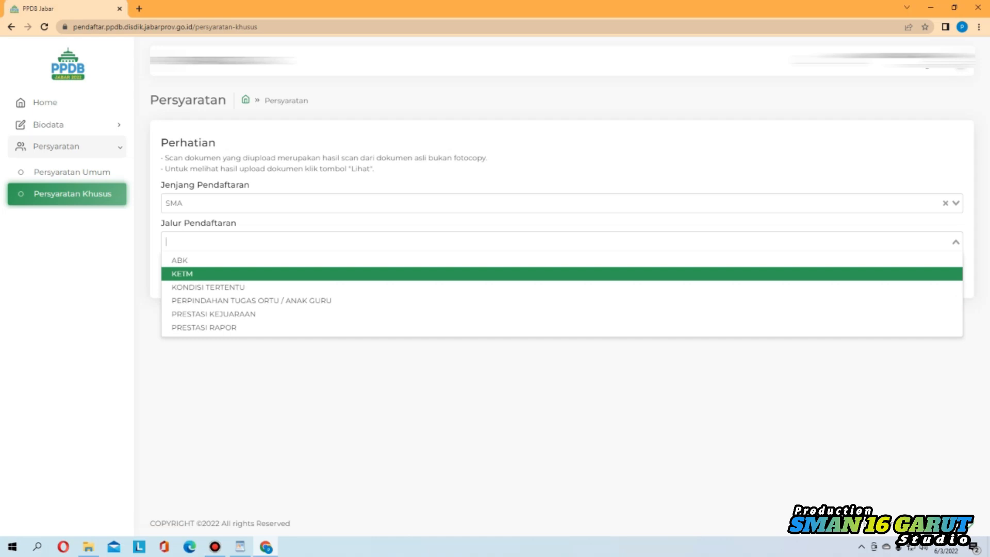
pyautogui.press('Return')
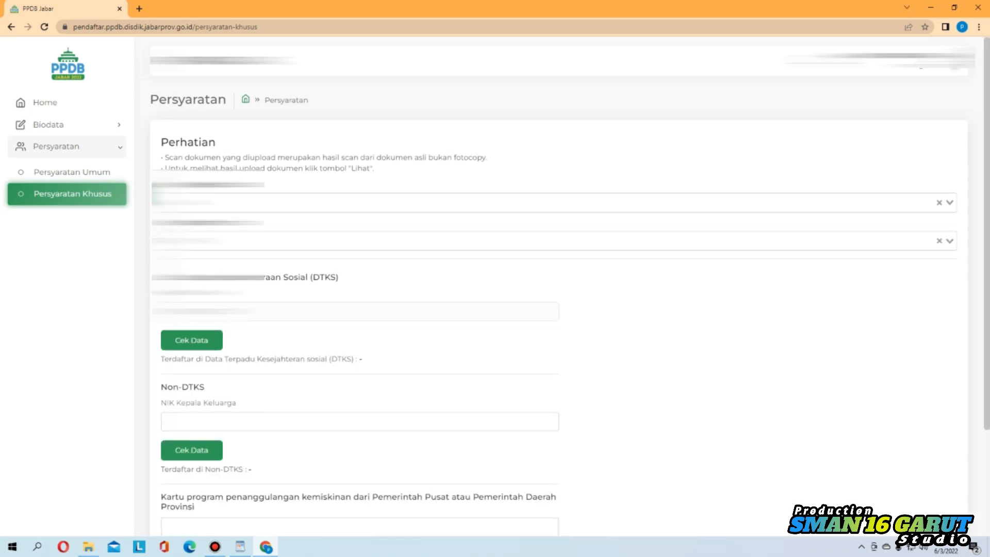
pyautogui.scroll(-1, 562, 310)
pyautogui.scroll(-1, 569, 306)
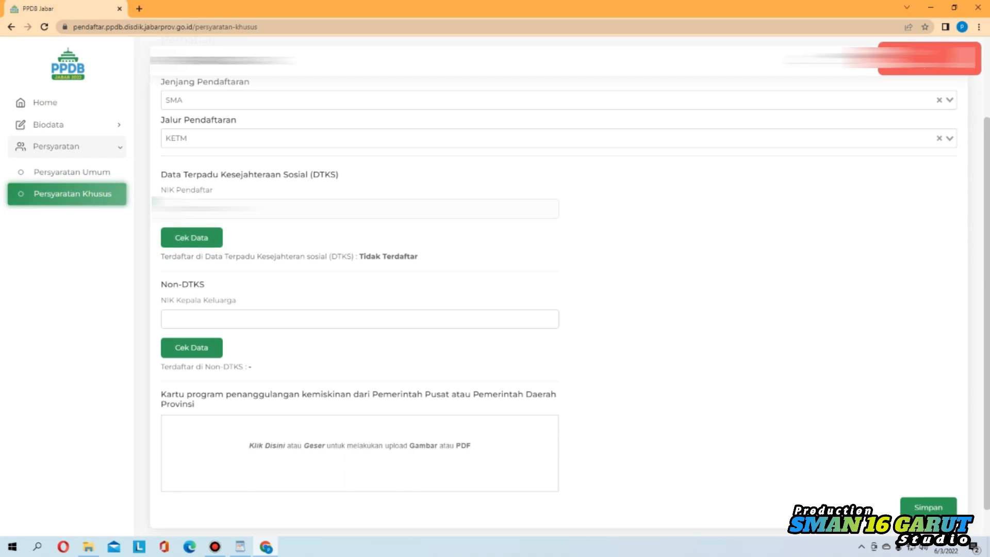
pyautogui.scroll(2, 558, 288)
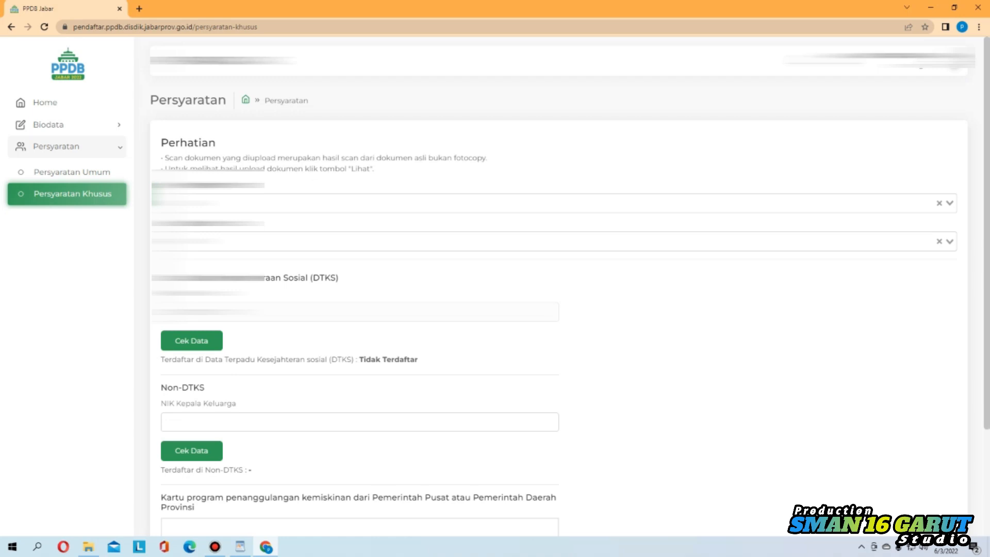
pyautogui.scroll(-2, 558, 288)
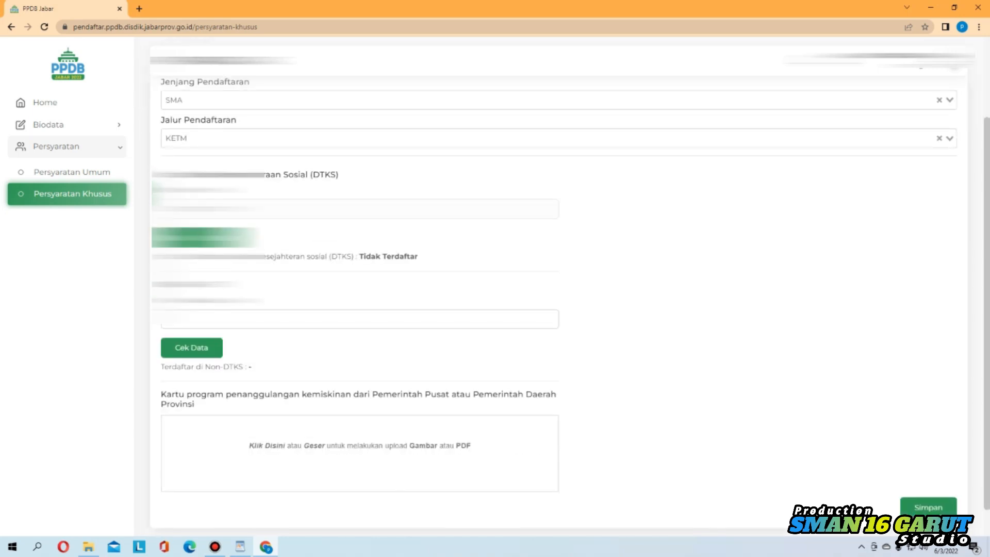
pyautogui.scroll(-1, 558, 289)
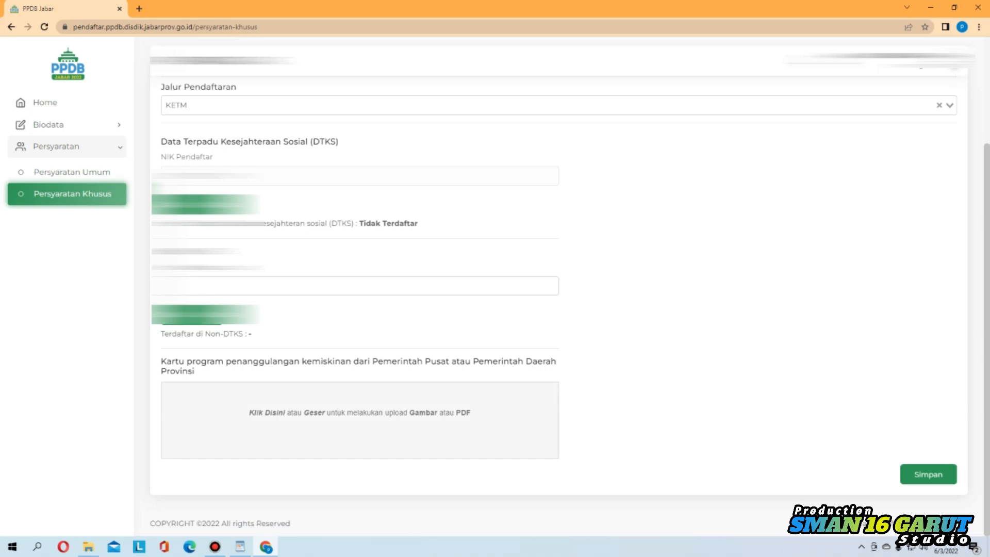
pyautogui.scroll(3, 359, 420)
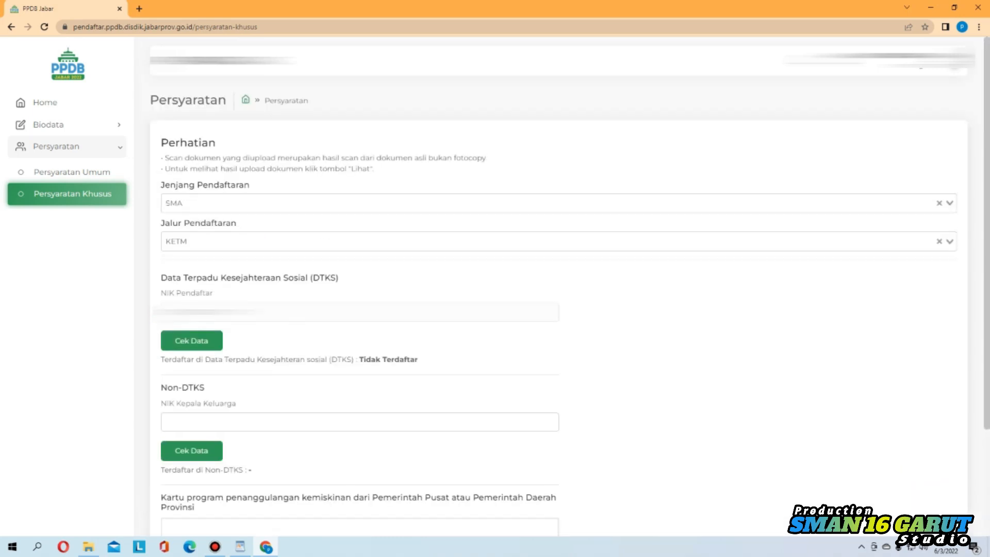
# Choose KONDISI TERTENTU as the Jalur Pendaftaran, revealing the Covid-19 duty letter or disaster-victim certificate upload
pyautogui.click(558, 242)
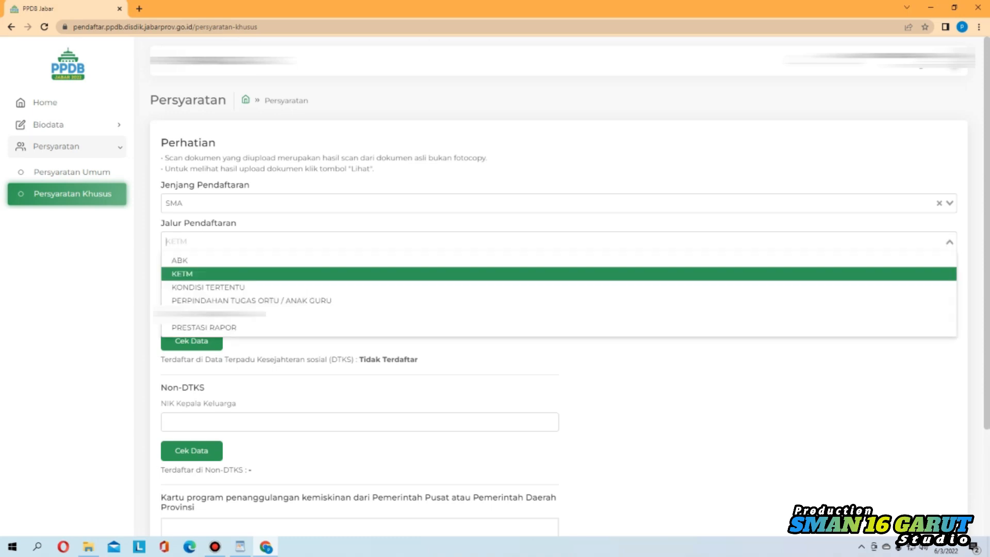
pyautogui.press('Down')
pyautogui.press('Return')
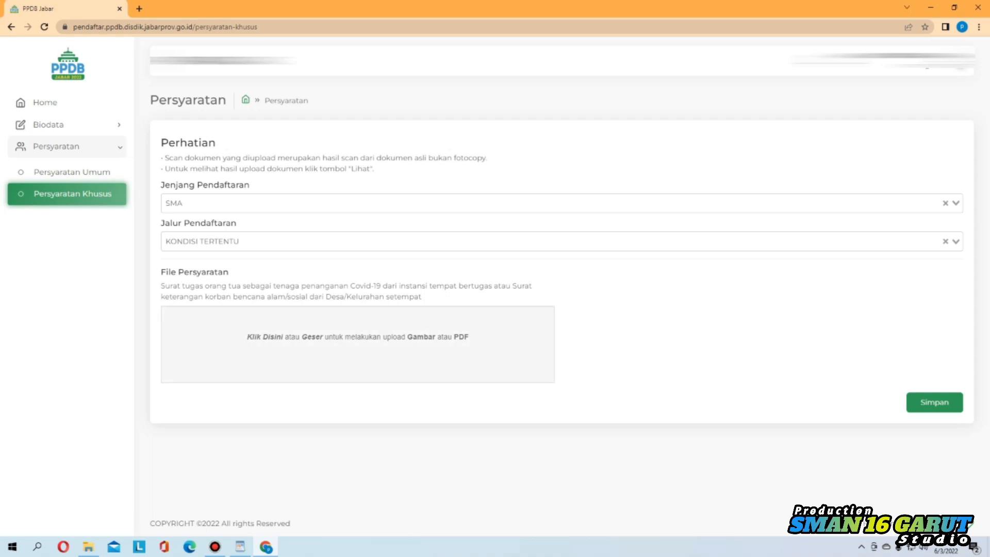
pyautogui.click(356, 241)
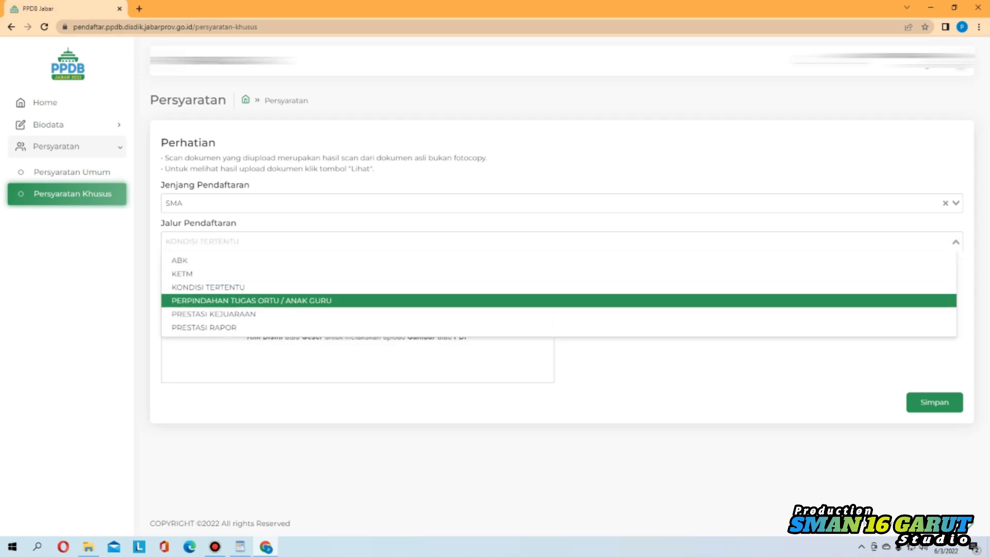
# Pick the PERPINDAHAN TUGAS ORTU / ANAK GURU path with Perpindahan type, and review its address fields and transfer-letter upload
pyautogui.click(252, 300)
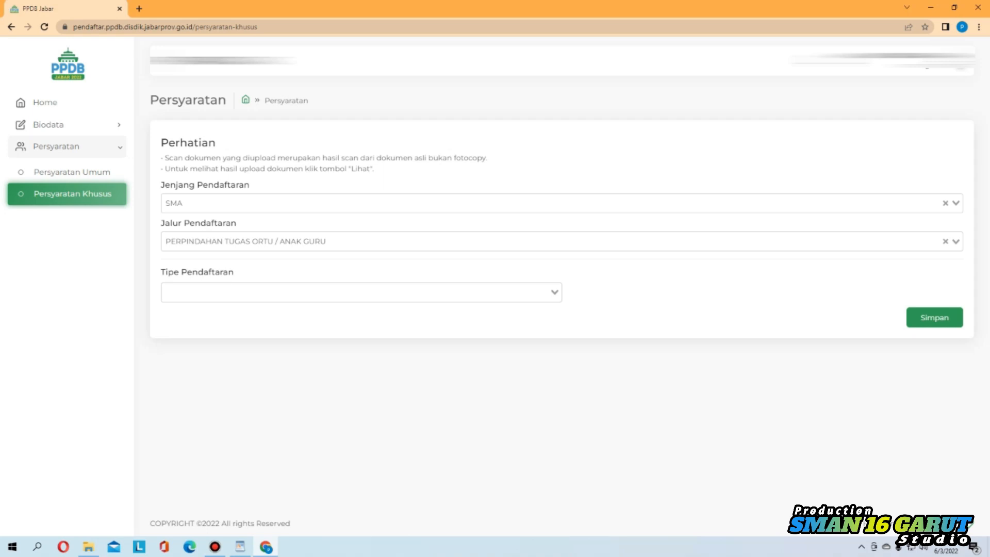
pyautogui.click(361, 292)
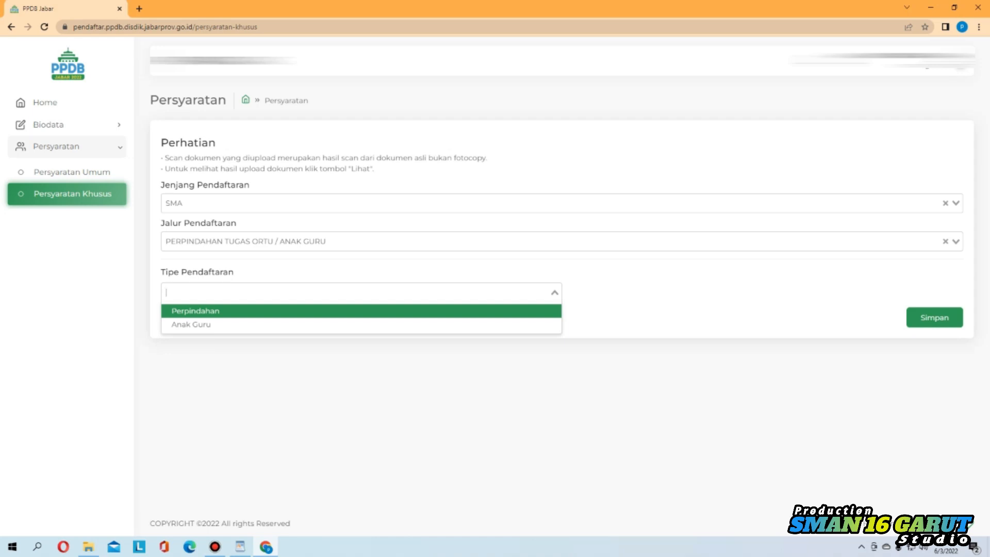
pyautogui.press('Return')
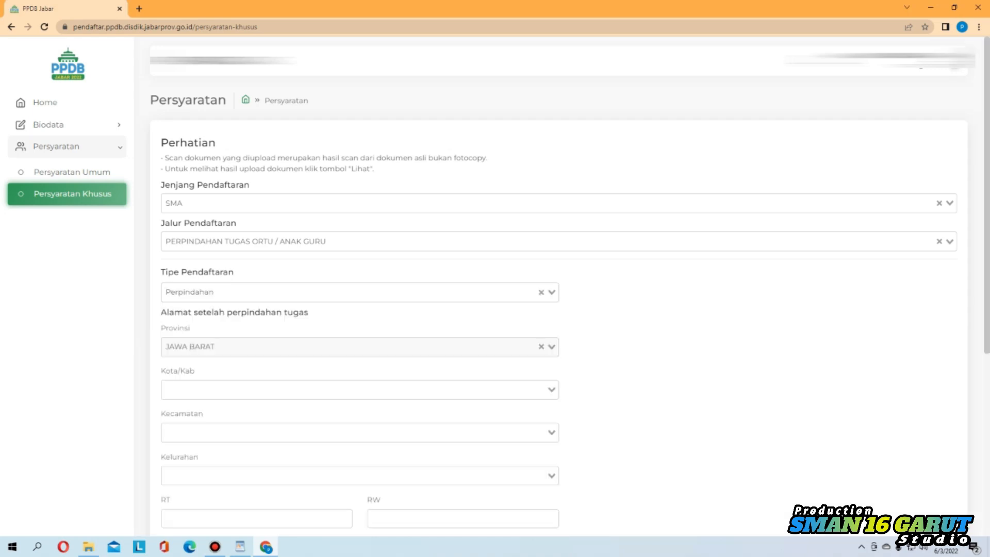
pyautogui.scroll(-2, 558, 288)
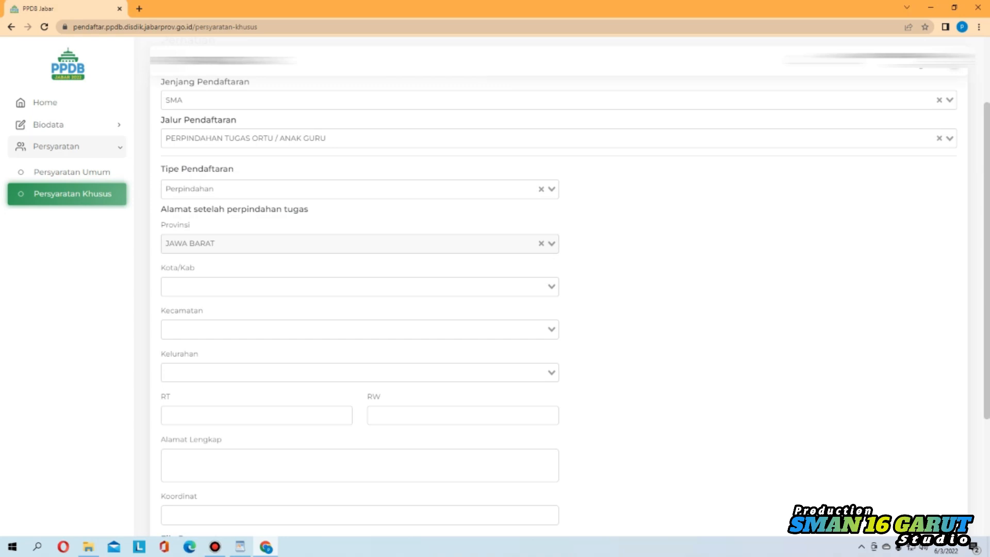
pyautogui.scroll(-3, 574, 307)
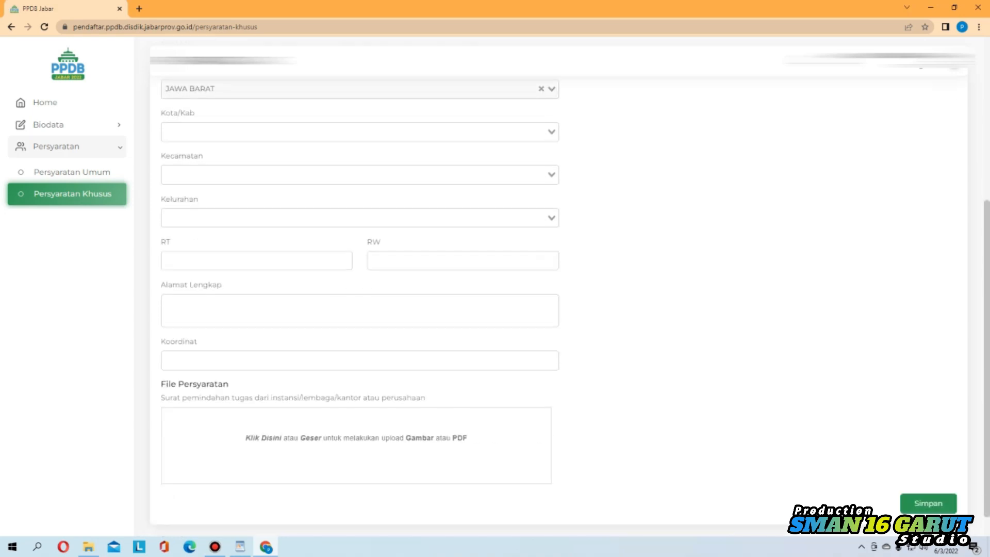
pyautogui.scroll(-1, 558, 289)
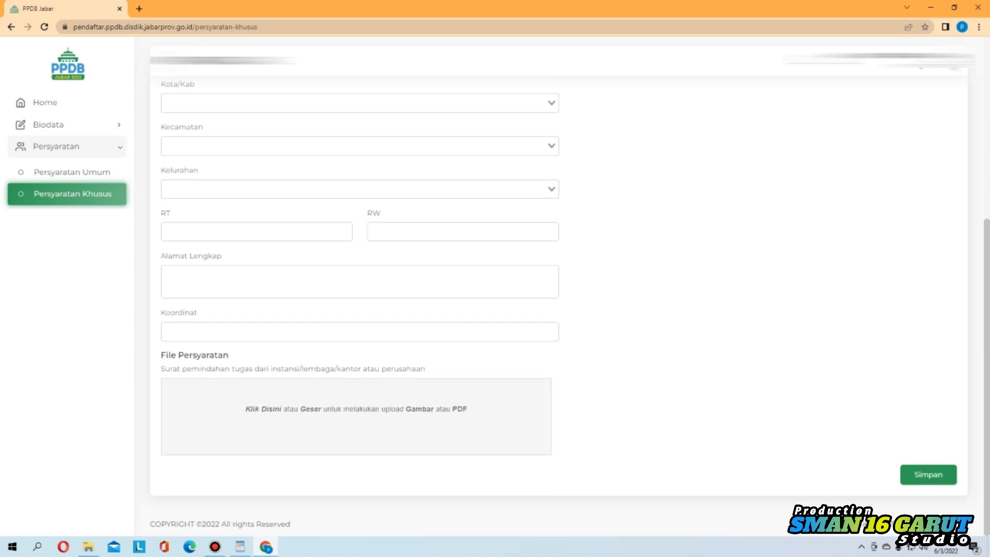
pyautogui.scroll(5, 558, 289)
# Change Tipe Pendaftaran to Anak Guru and view its teaching-assignment letter and Sertifikat Pendidik uploads
pyautogui.press('Down')
pyautogui.press('Down')
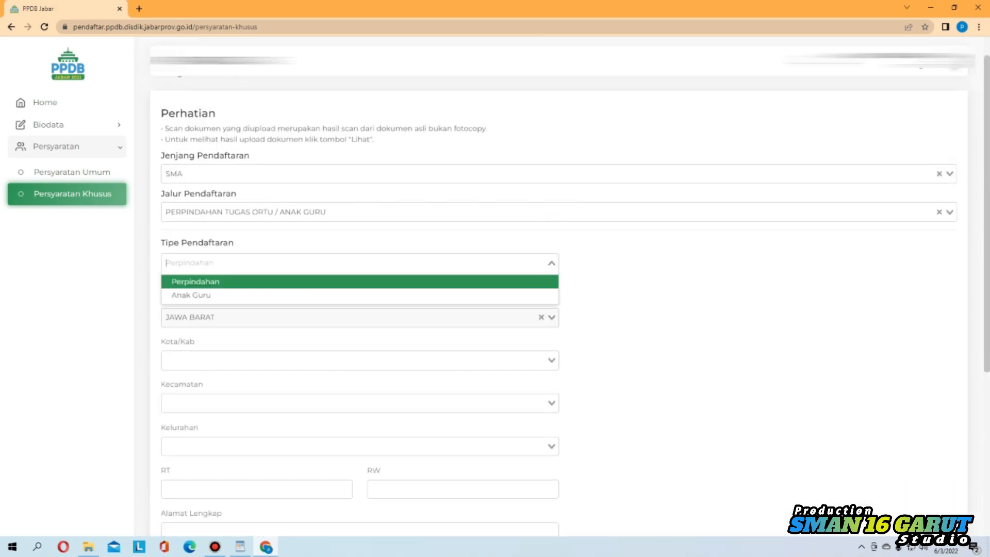
pyautogui.press('Return')
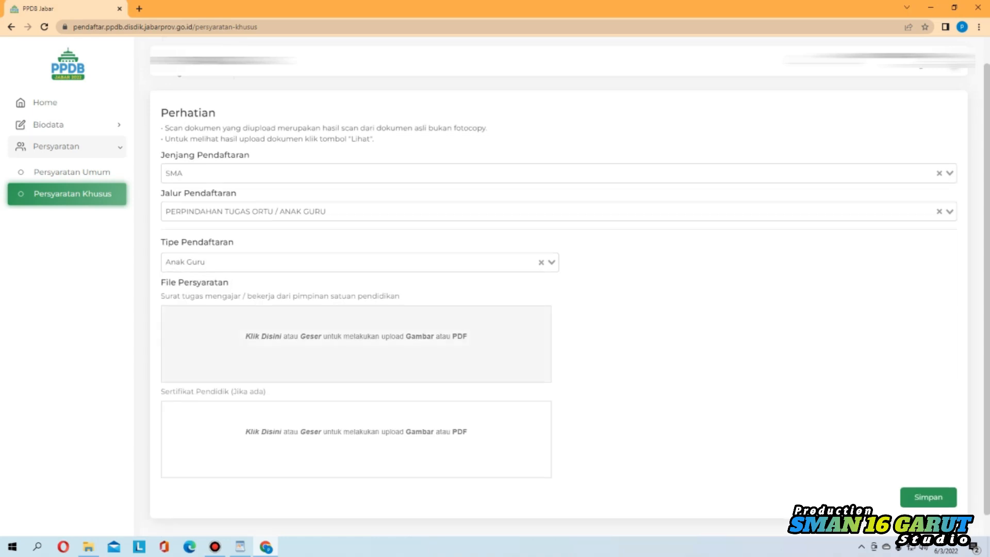
pyautogui.scroll(-1, 568, 300)
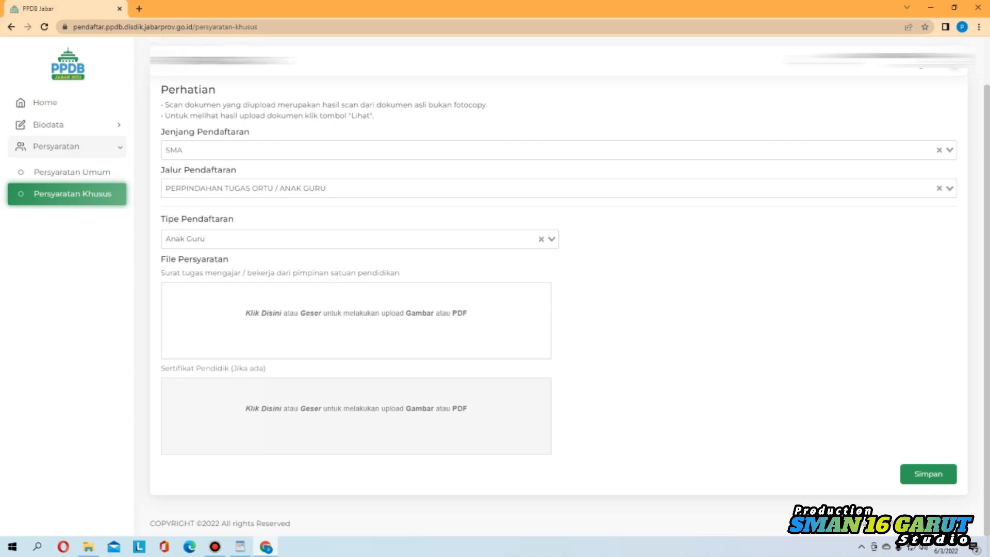
pyautogui.click(360, 239)
# Select PRESTASI KEJUARAAN as the admission path with organiser Diluar Kemdikbud / Kemenag
pyautogui.click(381, 188)
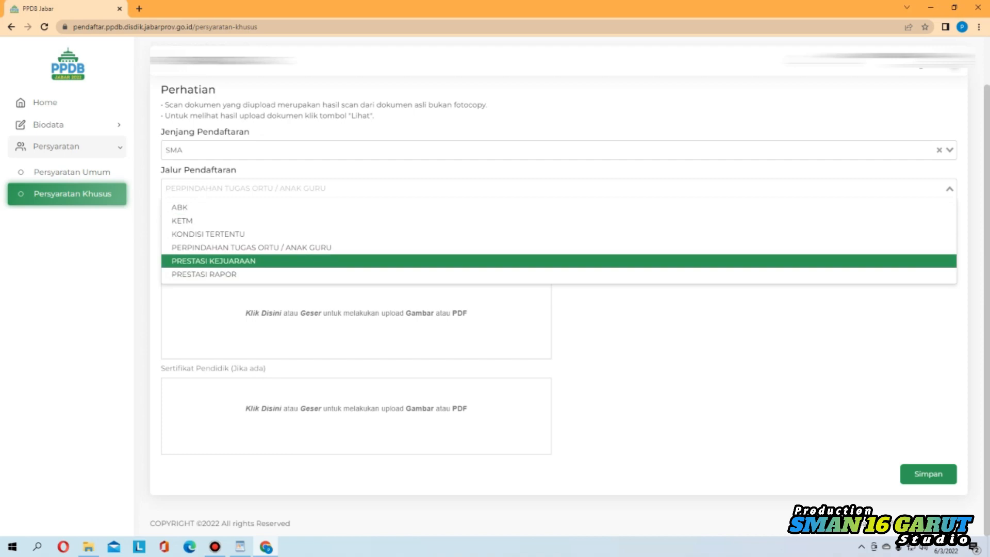
pyautogui.click(361, 261)
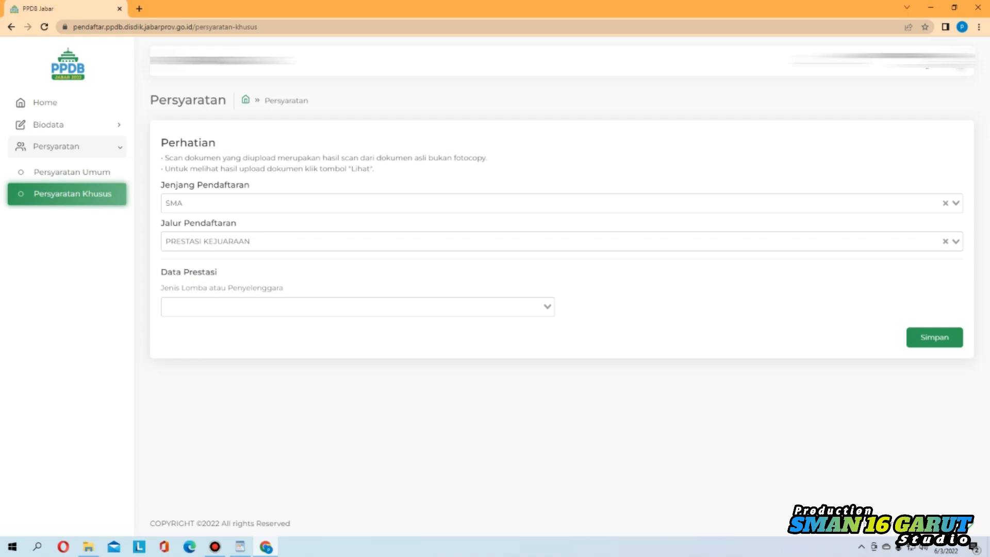
pyautogui.click(357, 307)
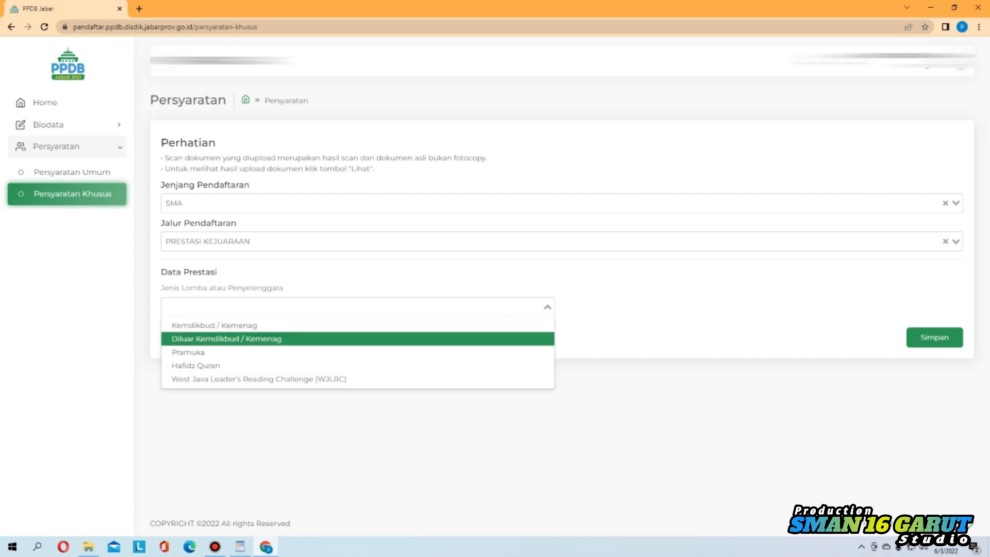
pyautogui.press('Return')
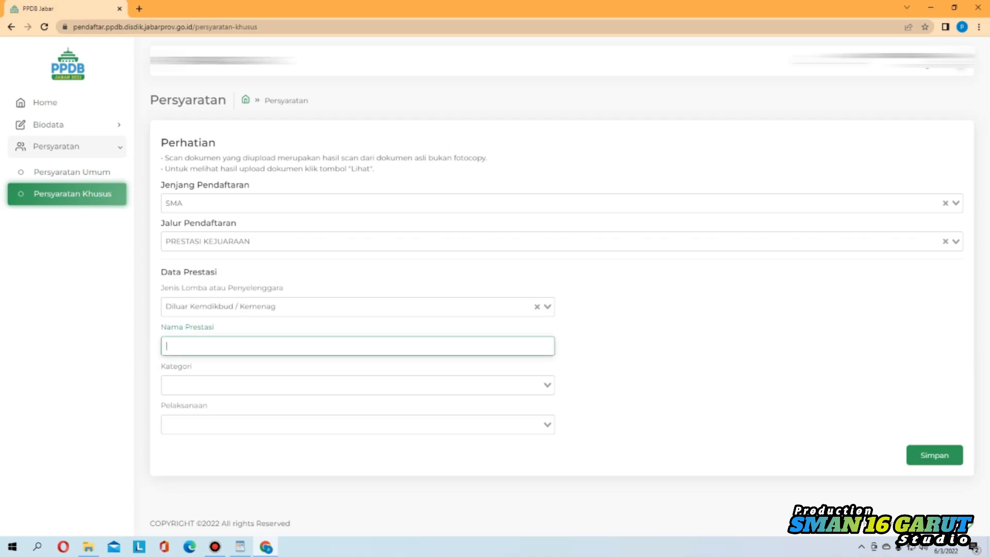
# Set the competition Kategori to Tunggal after comparing it with Beregu
pyautogui.click(356, 384)
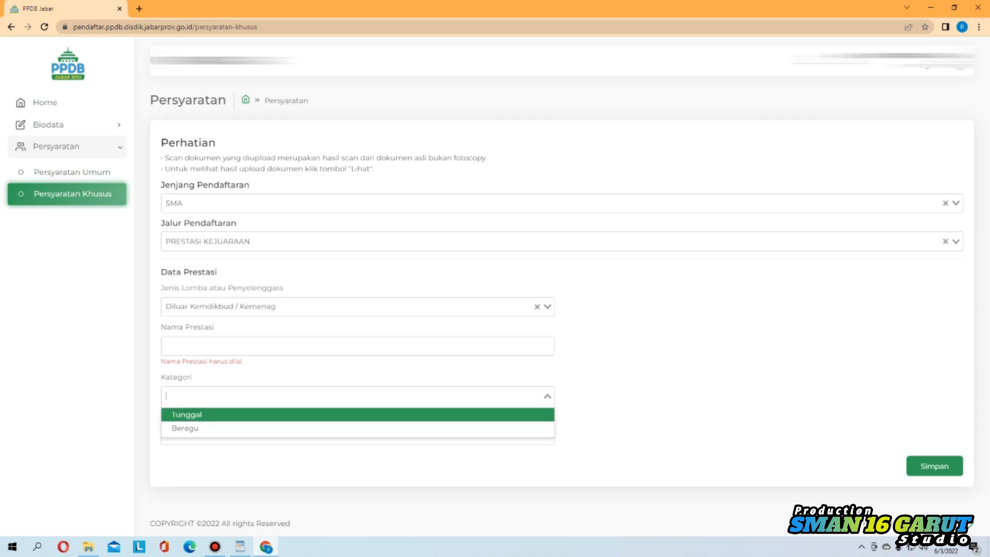
pyautogui.press('Down')
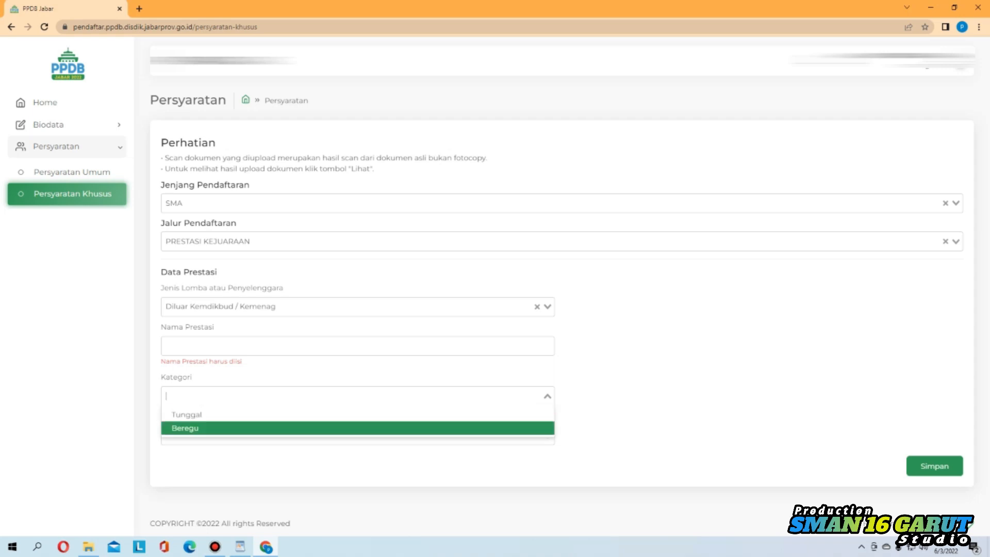
pyautogui.press('Up')
pyautogui.press('Down')
pyautogui.press('Up')
pyautogui.press('Down')
pyautogui.press('Up')
pyautogui.press('Down')
pyautogui.press('Up')
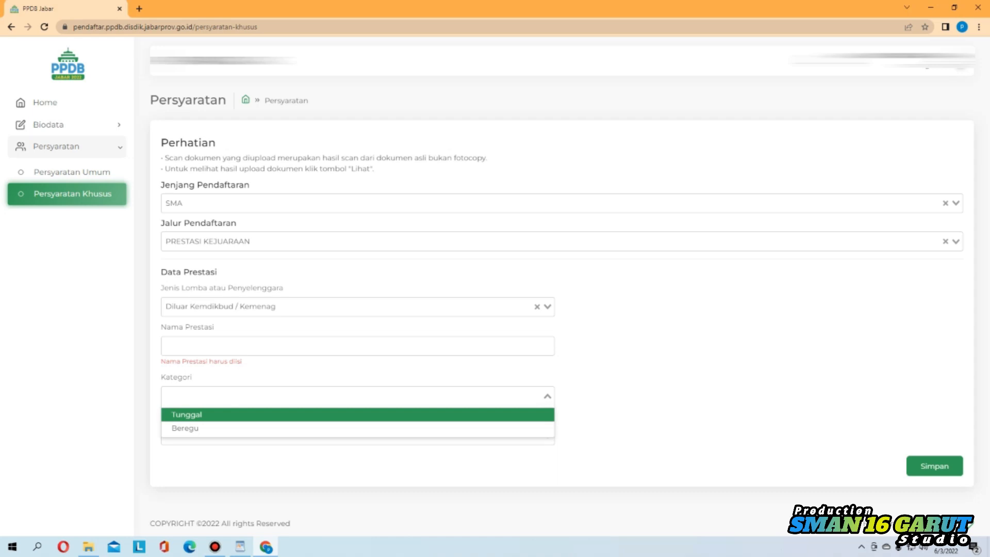
pyautogui.press('Down')
pyautogui.press('Up')
pyautogui.press('Return')
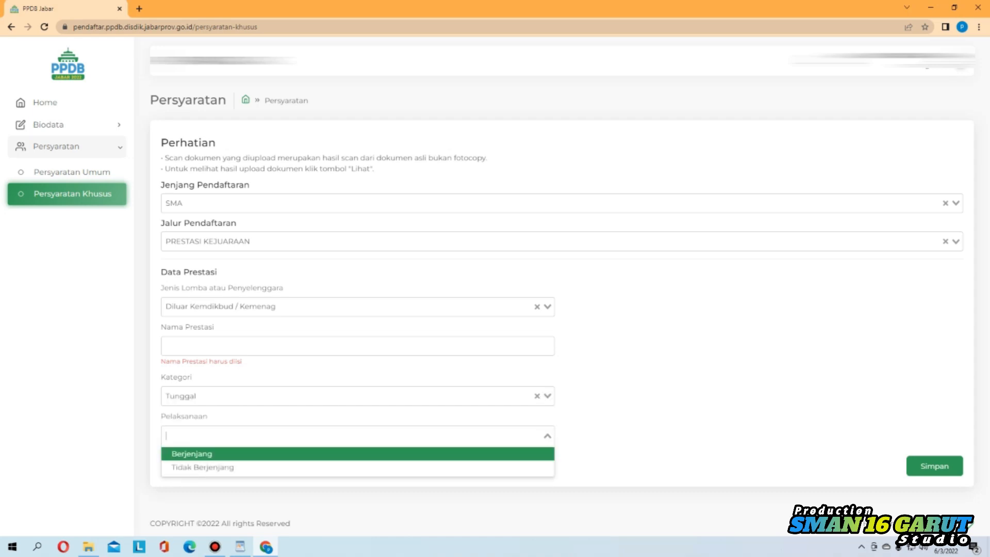
# Set Pelaksanaan to Tidak Berjenjang
pyautogui.press('Down')
pyautogui.press('Up')
pyautogui.press('Down')
pyautogui.press('Return')
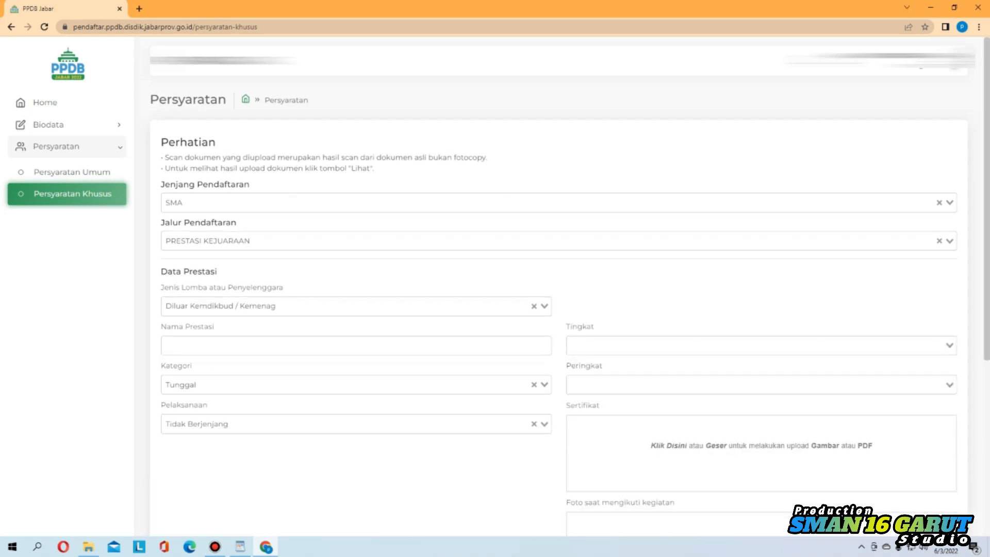
# Set Tingkat to Kota and Peringkat to 1
pyautogui.scroll(-2, 560, 289)
pyautogui.click(761, 242)
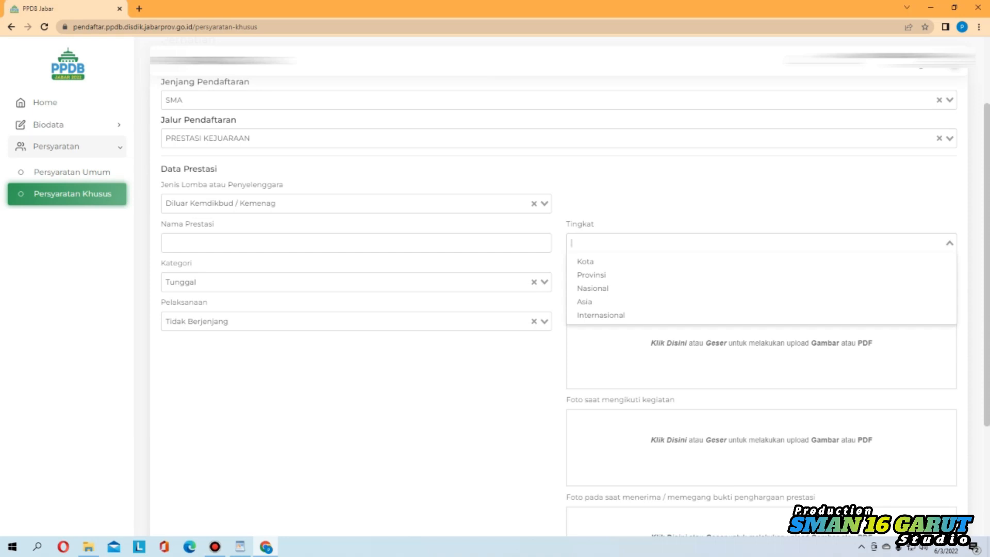
pyautogui.click(593, 261)
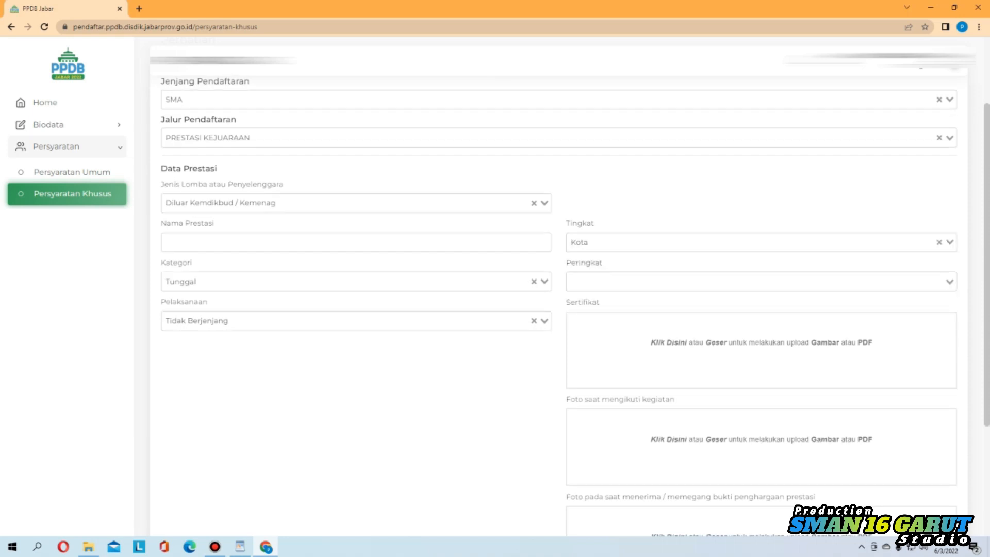
pyautogui.scroll(-1, 671, 257)
pyautogui.click(670, 230)
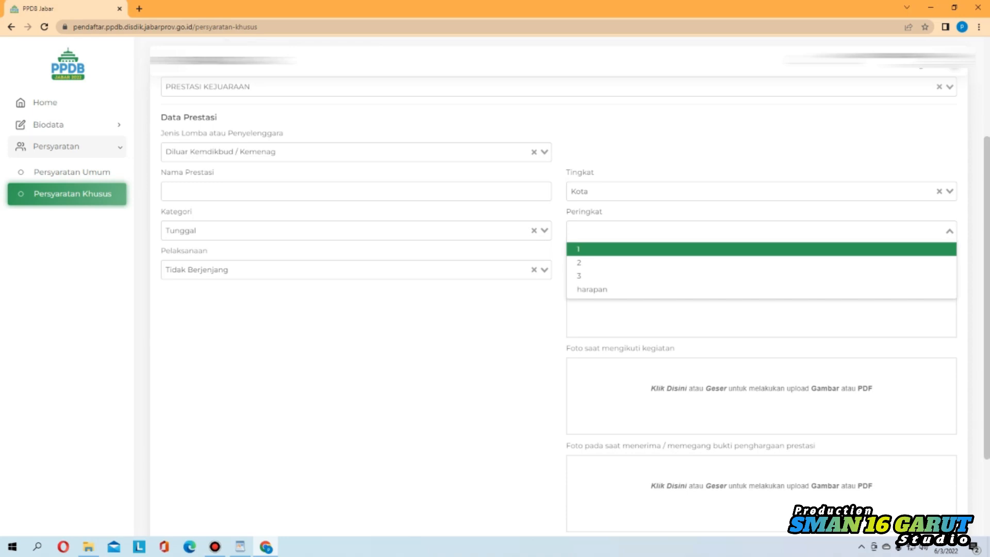
pyautogui.click(579, 249)
# Scroll through the still-empty photo upload fields of the PRESTASI KEJUARAAN form
pyautogui.scroll(-1, 761, 299)
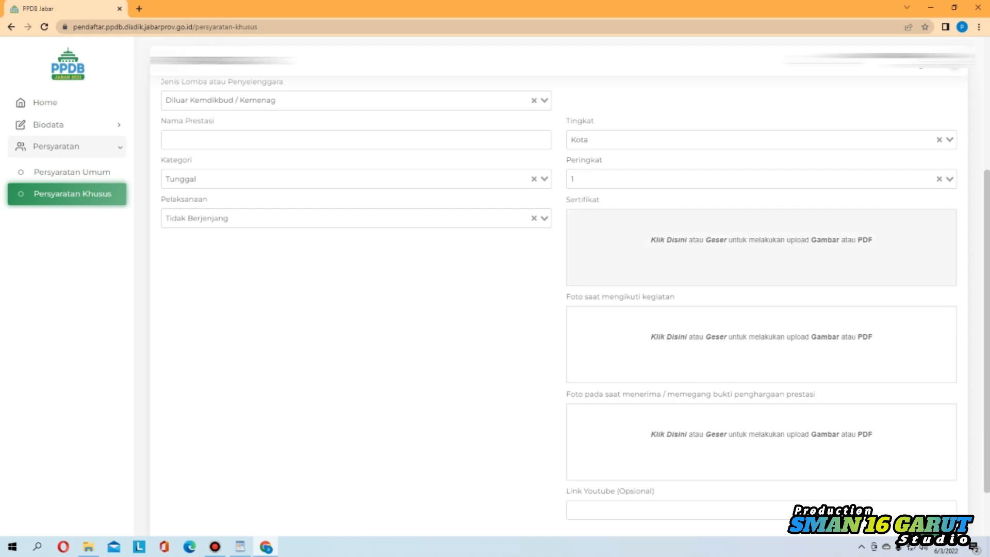
pyautogui.scroll(-1, 761, 268)
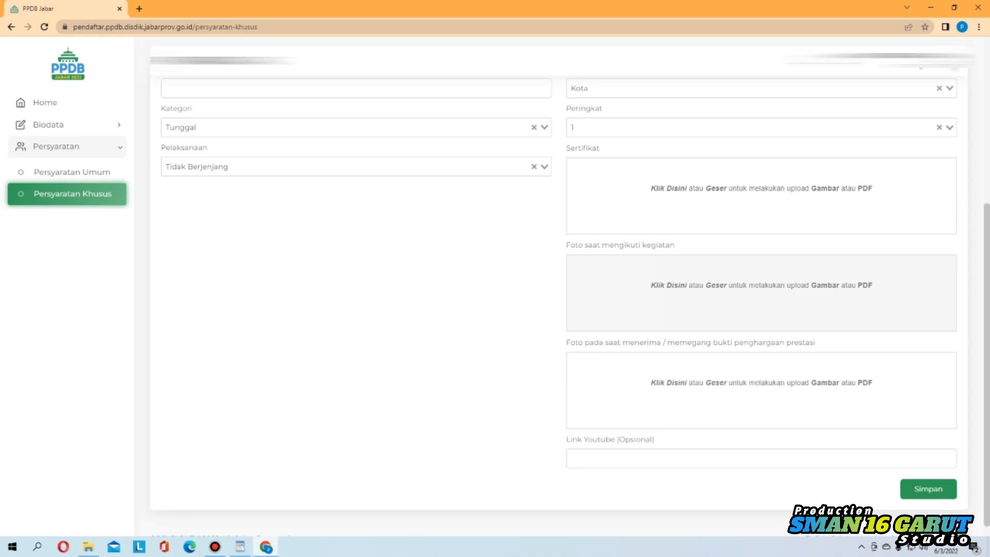
pyautogui.scroll(-1, 761, 289)
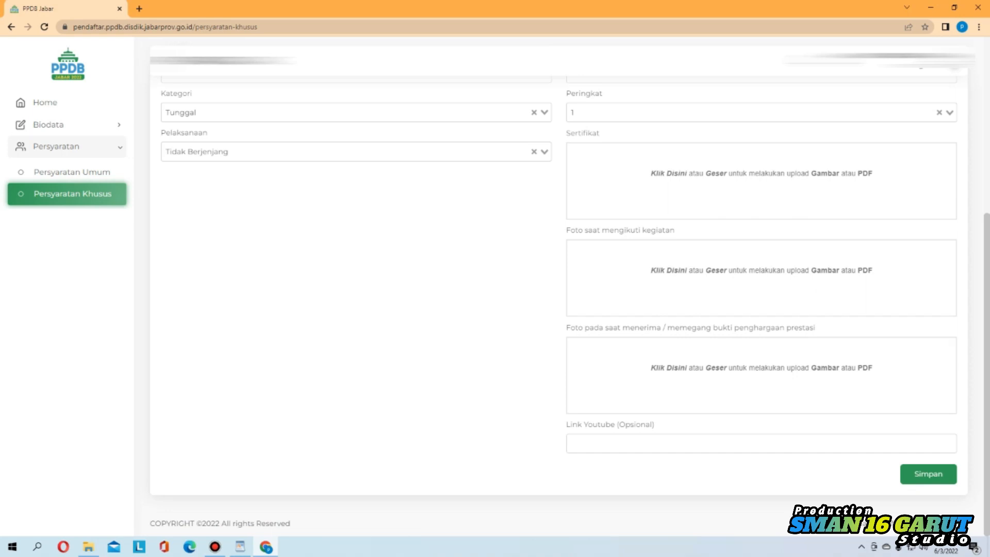
pyautogui.scroll(5, 559, 307)
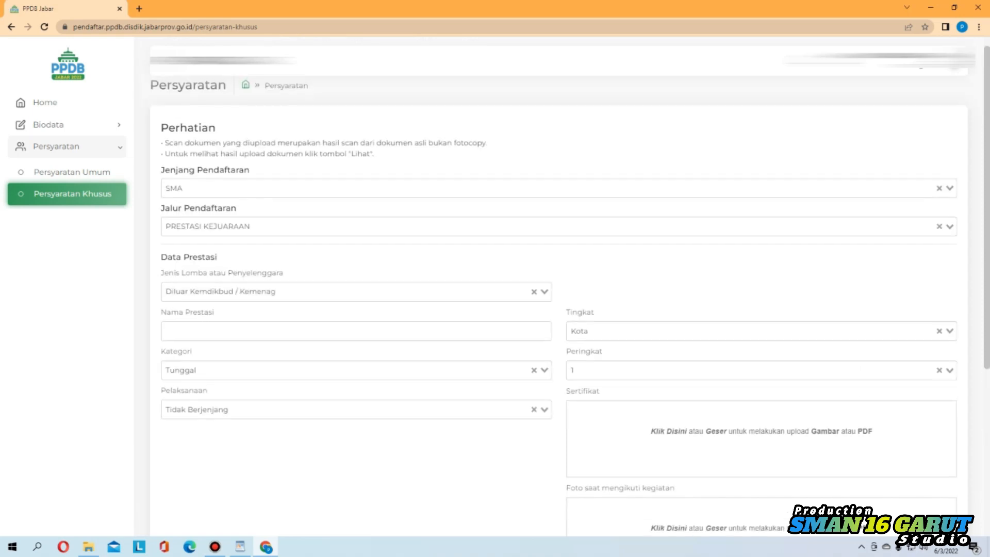
pyautogui.click(558, 226)
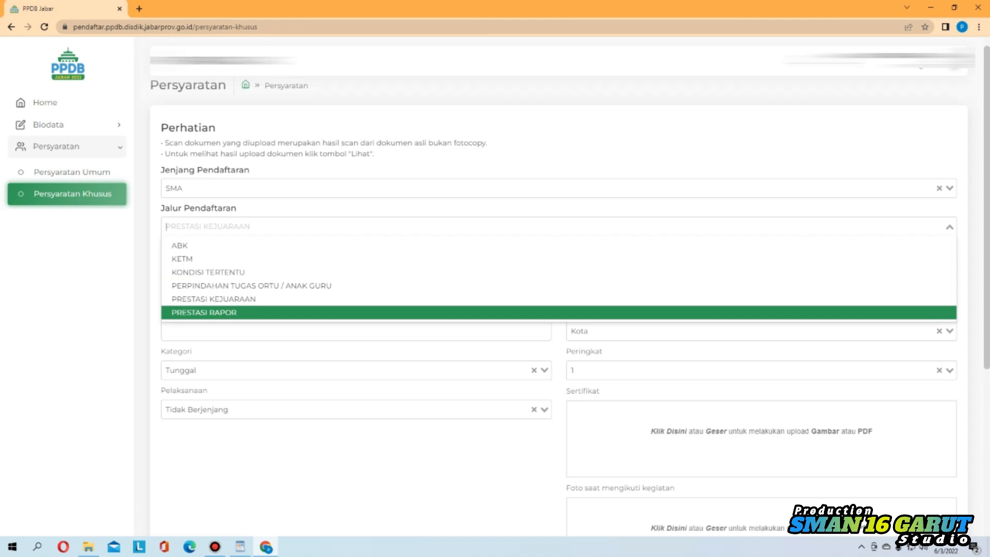
# Choose PRESTASI RAPOR and view the empty Rapor grade table for semesters 1–5
pyautogui.press('Return')
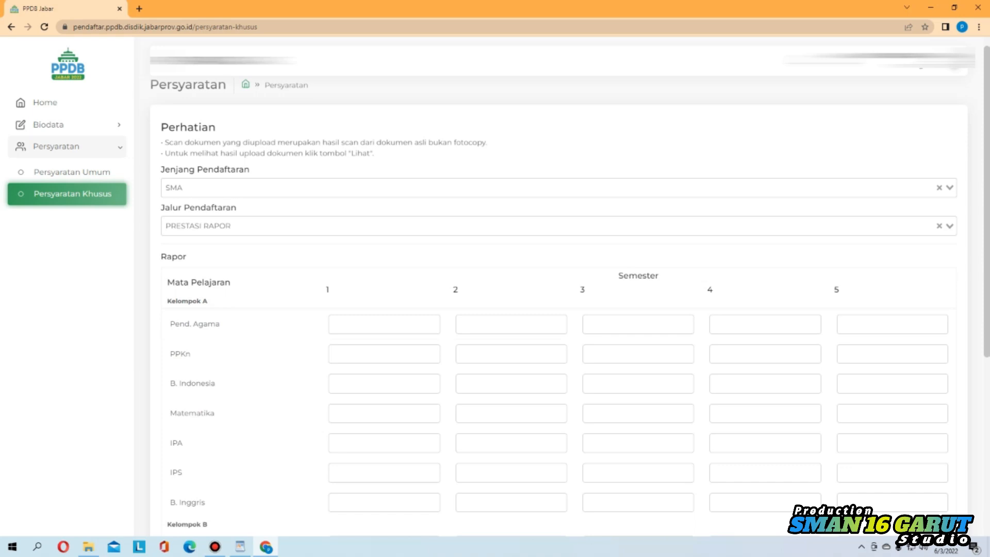
pyautogui.scroll(-2, 558, 309)
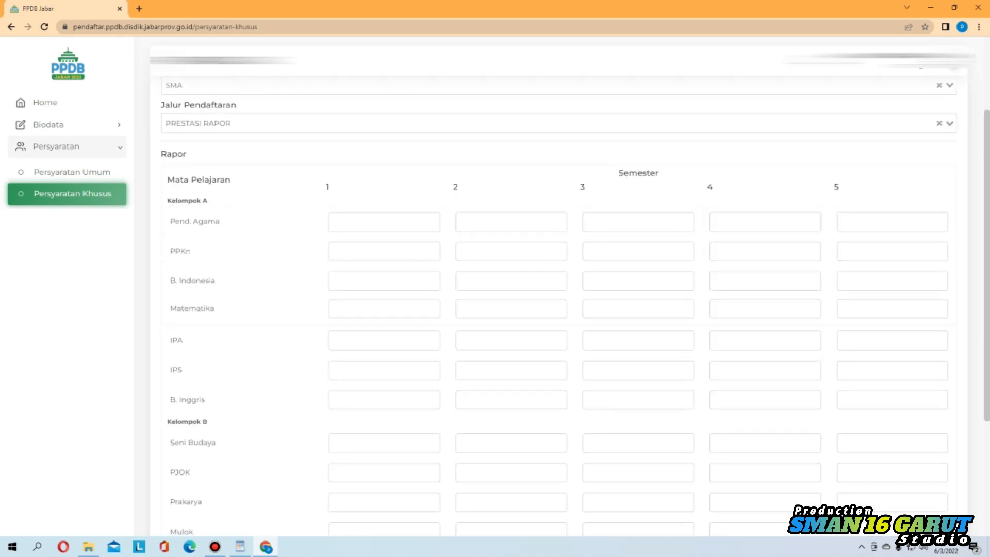